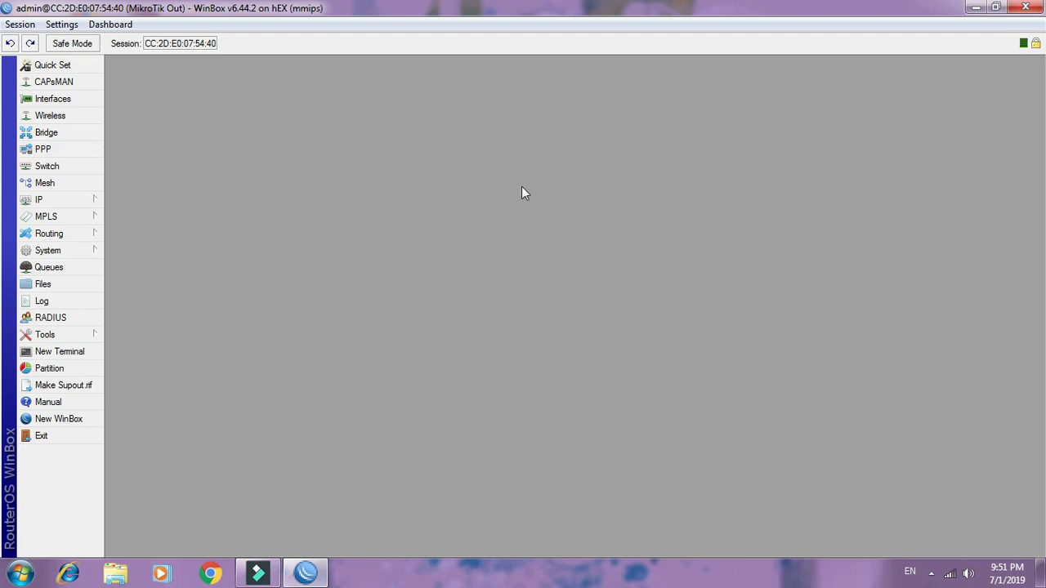
- Examine the router's IP address list, checking the addresses and networks assigned to ether1 and bridge1
{"action": "left_click", "coordinate": [89, 202]}
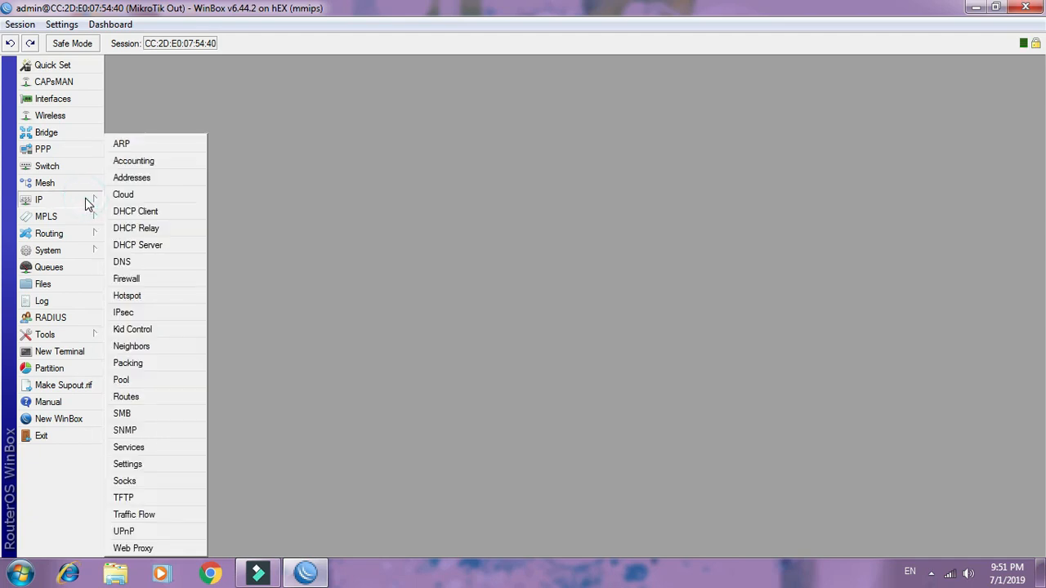
{"action": "left_click", "coordinate": [150, 178]}
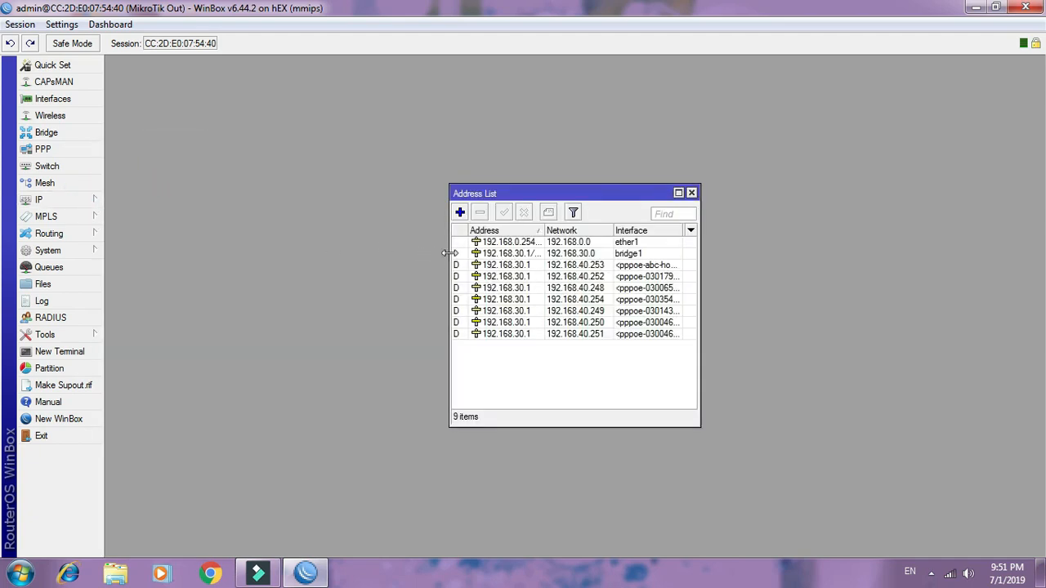
{"action": "left_click_drag", "start_coordinate": [448, 254], "coordinate": [242, 277]}
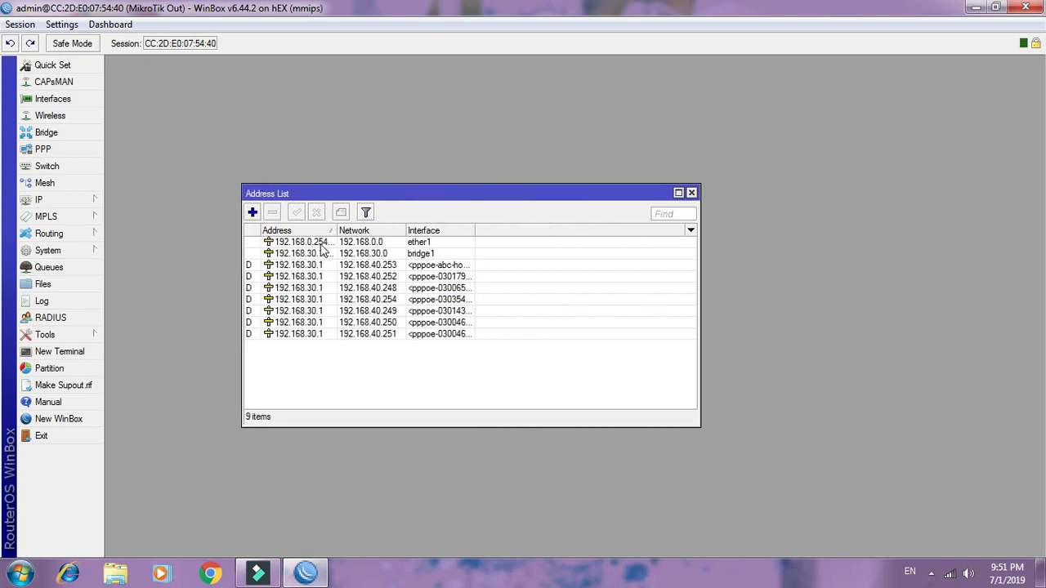
{"action": "left_click", "coordinate": [324, 242]}
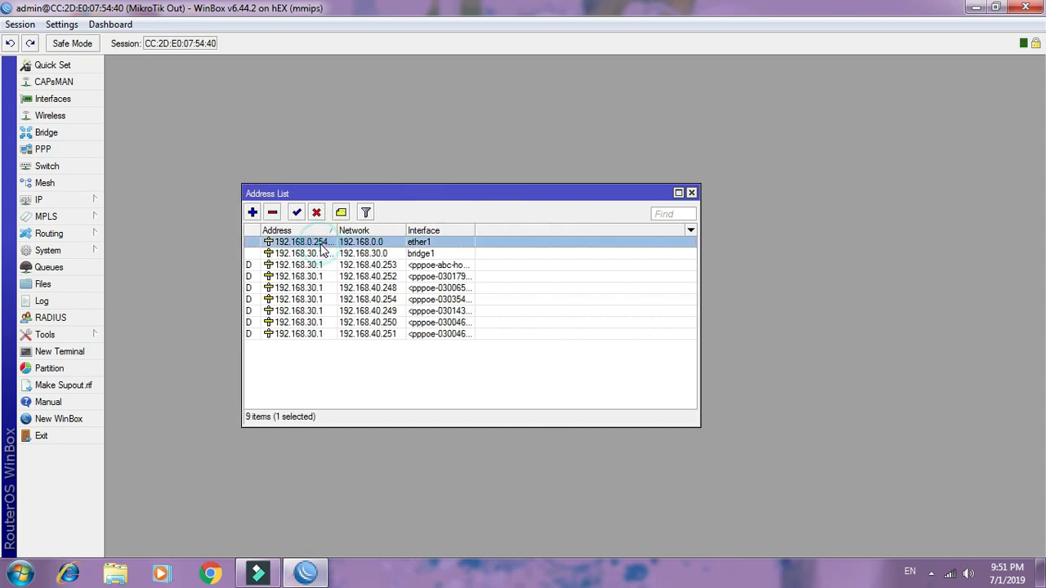
{"action": "left_click", "coordinate": [414, 255]}
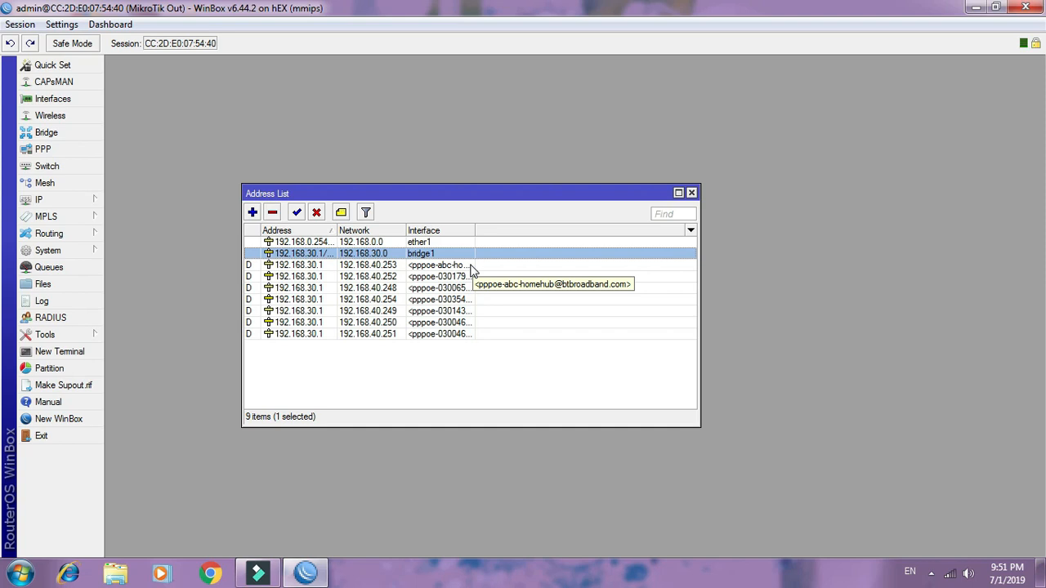
{"action": "left_click", "coordinate": [444, 242]}
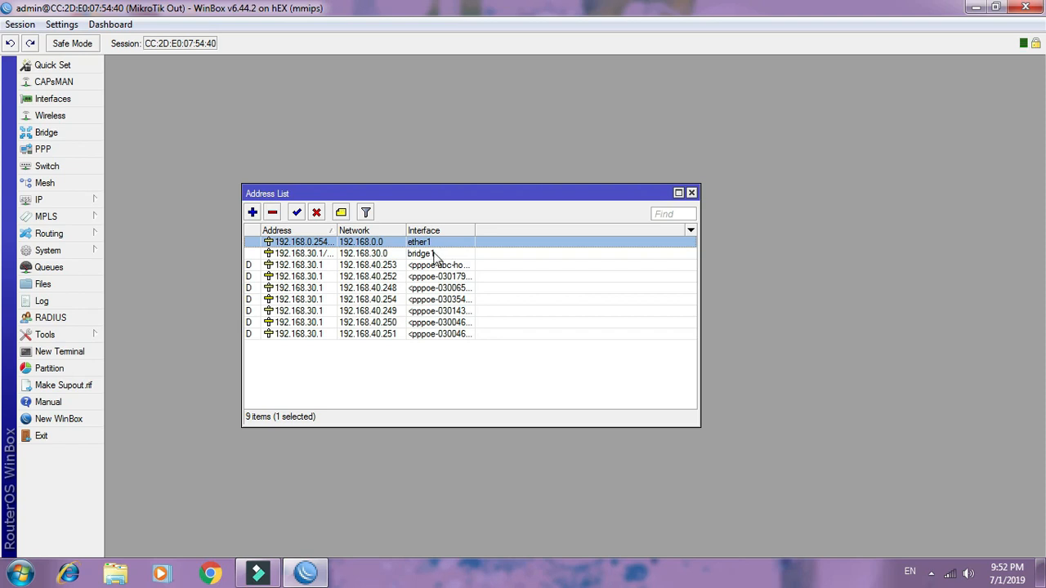
{"action": "left_click", "coordinate": [434, 254]}
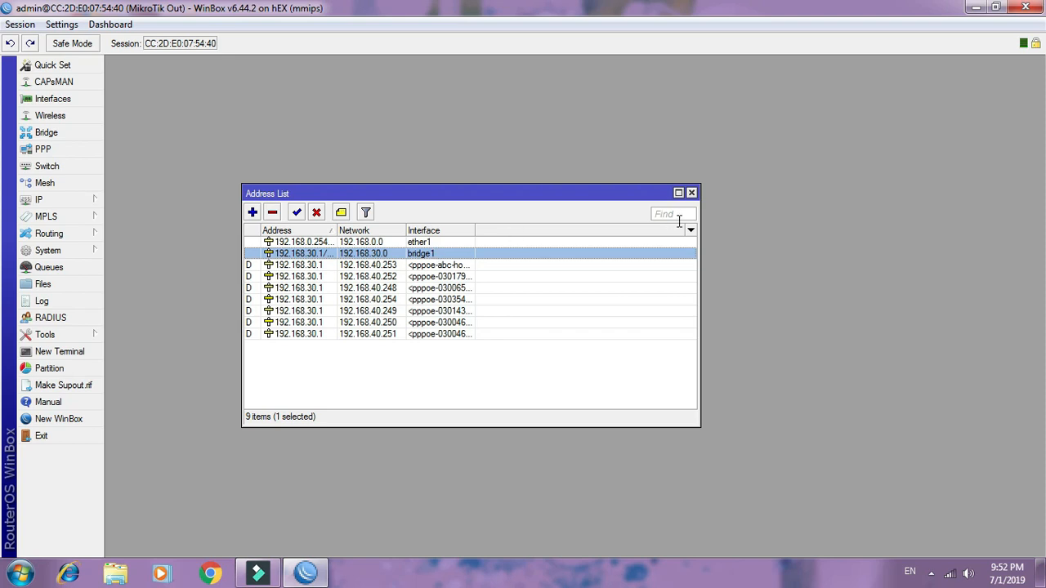
{"action": "left_click", "coordinate": [691, 193]}
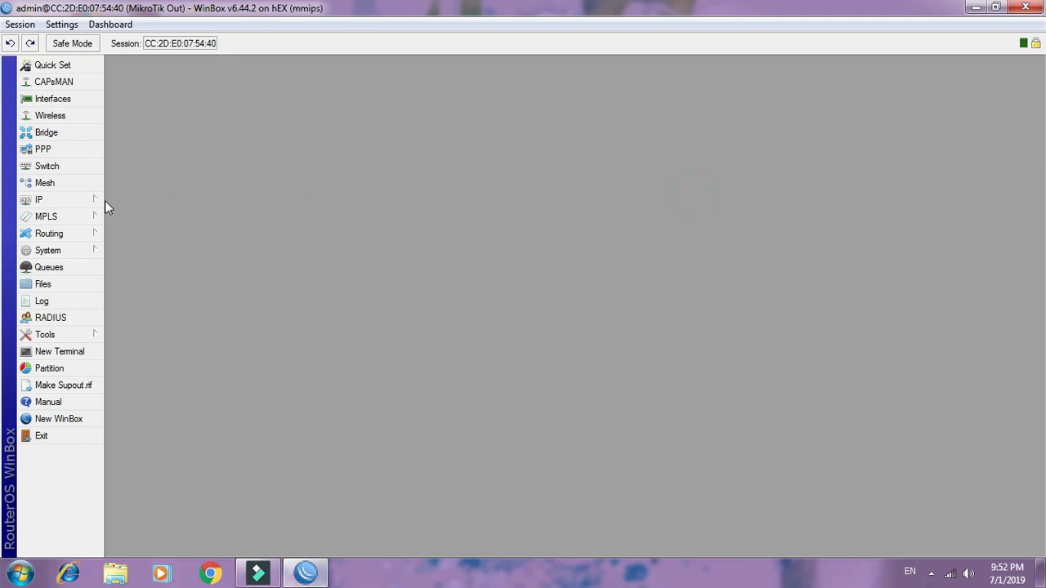
- Start a new firewall mangle rule in the prerouting chain with bridge1 as the incoming interface
{"action": "left_click", "coordinate": [74, 200]}
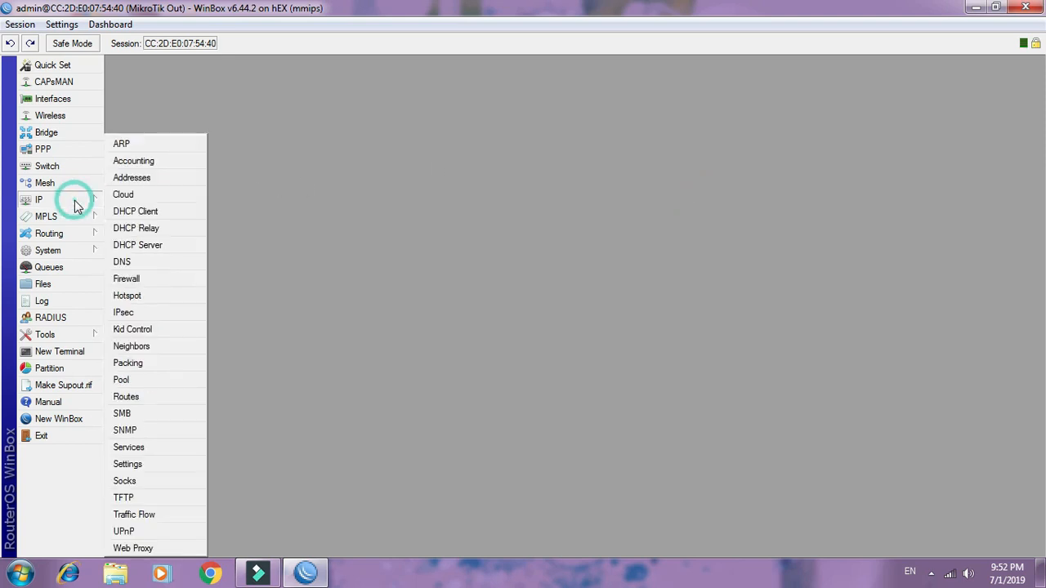
{"action": "left_click", "coordinate": [145, 282]}
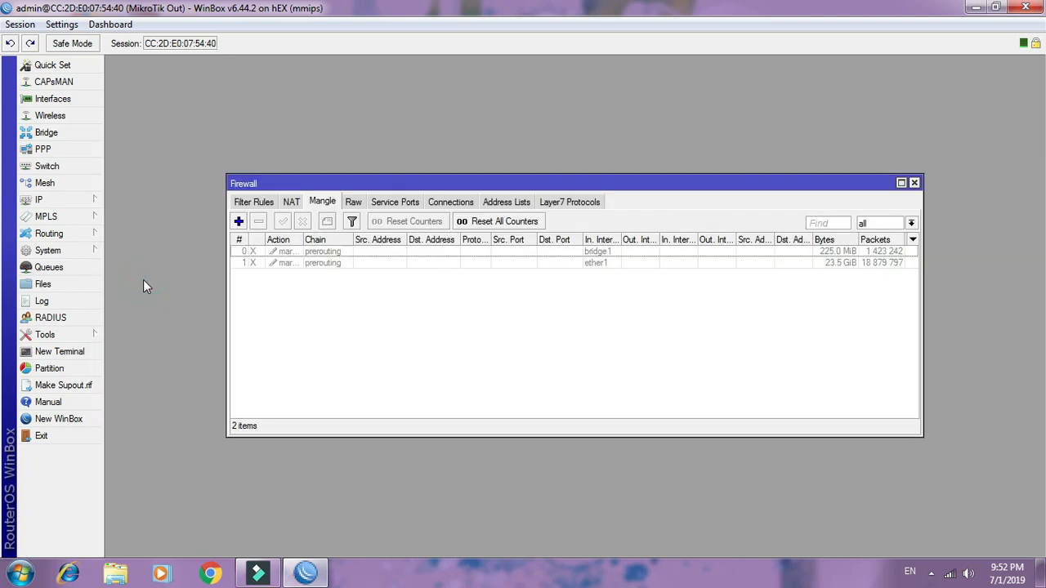
{"action": "left_click", "coordinate": [324, 201]}
{"action": "left_click", "coordinate": [239, 222]}
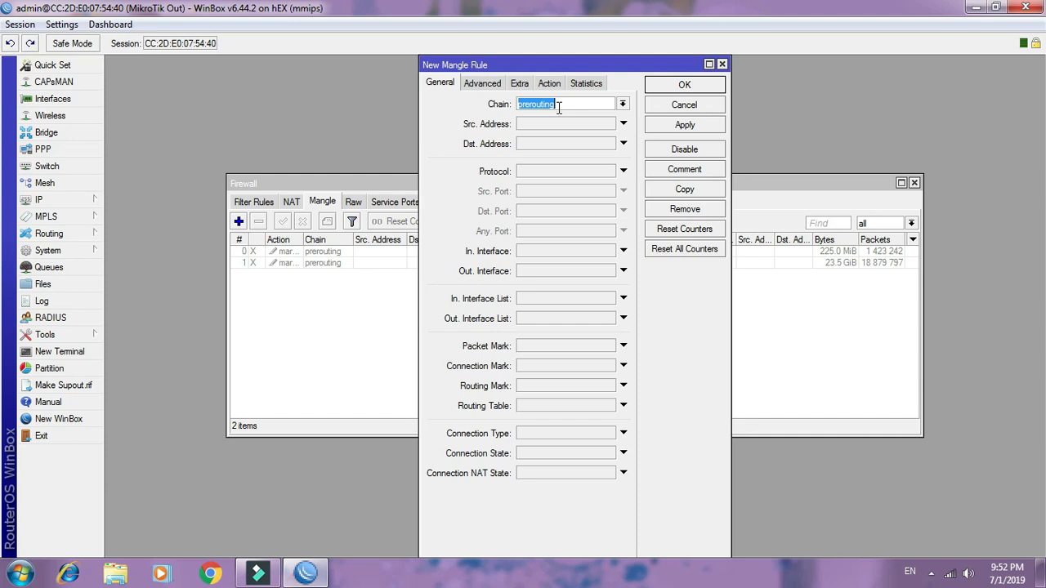
{"action": "left_click", "coordinate": [535, 253]}
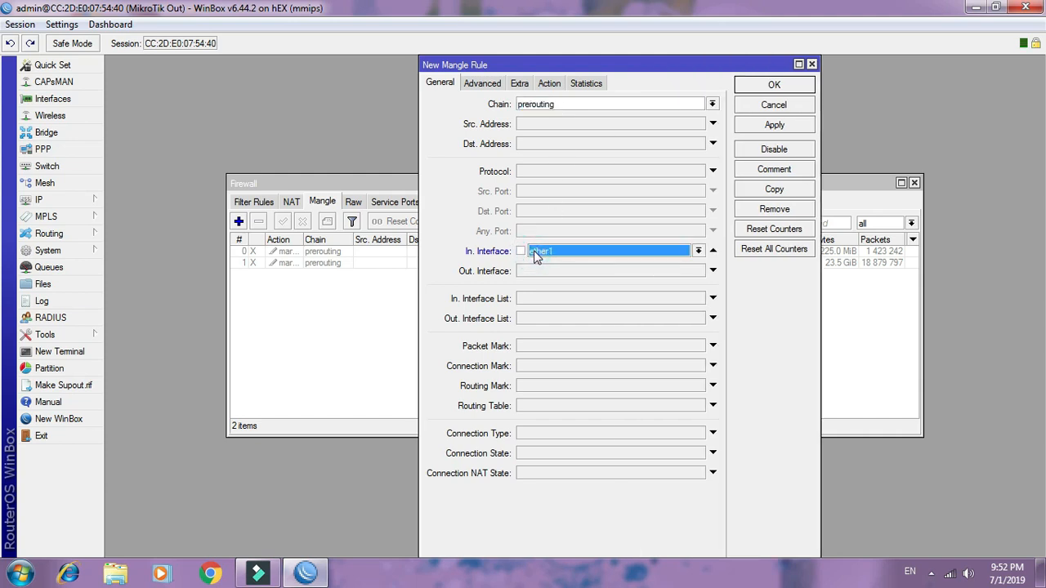
{"action": "left_click", "coordinate": [698, 250]}
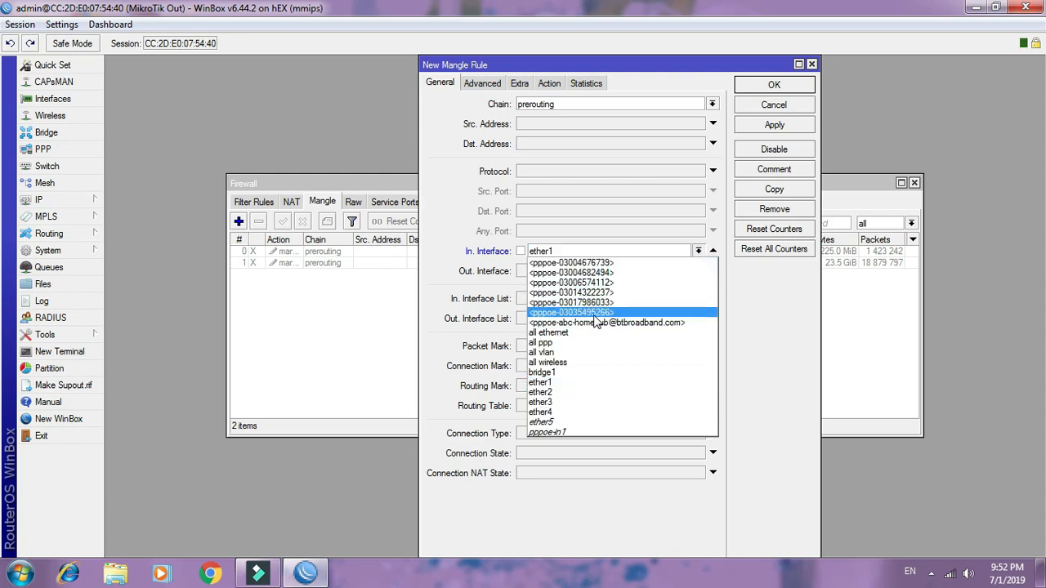
{"action": "left_click", "coordinate": [567, 374]}
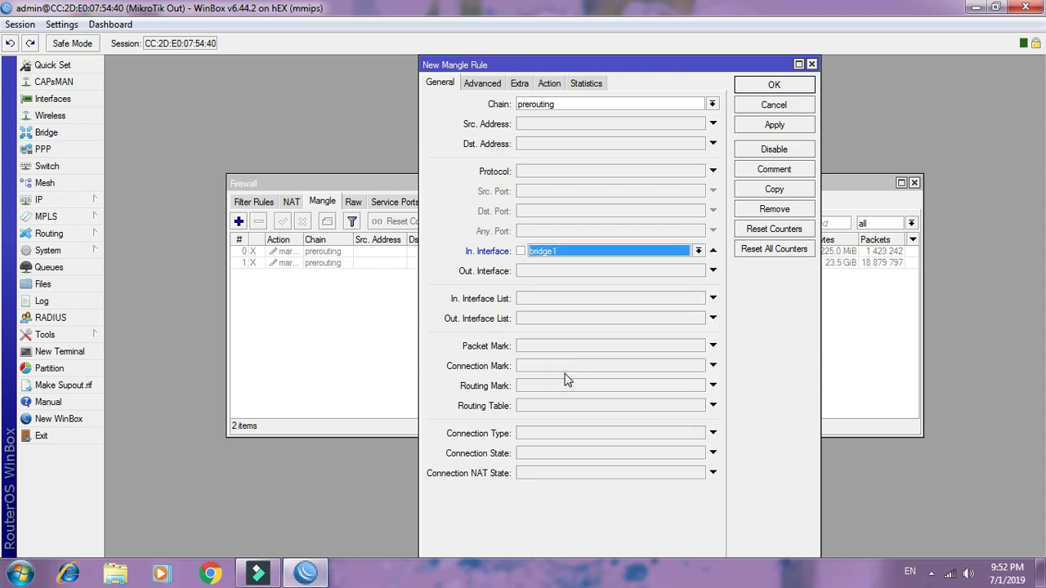
- Set the bridge1 rule's action to mark packet with the new packet mark User_Uploading, and save the rule
{"action": "left_click", "coordinate": [550, 84]}
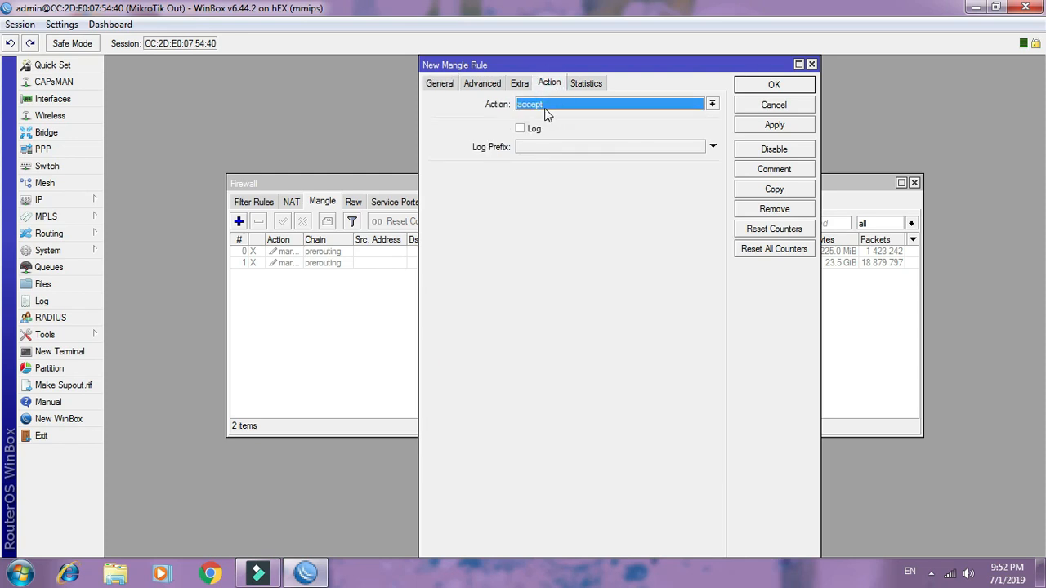
{"action": "left_click", "coordinate": [711, 105]}
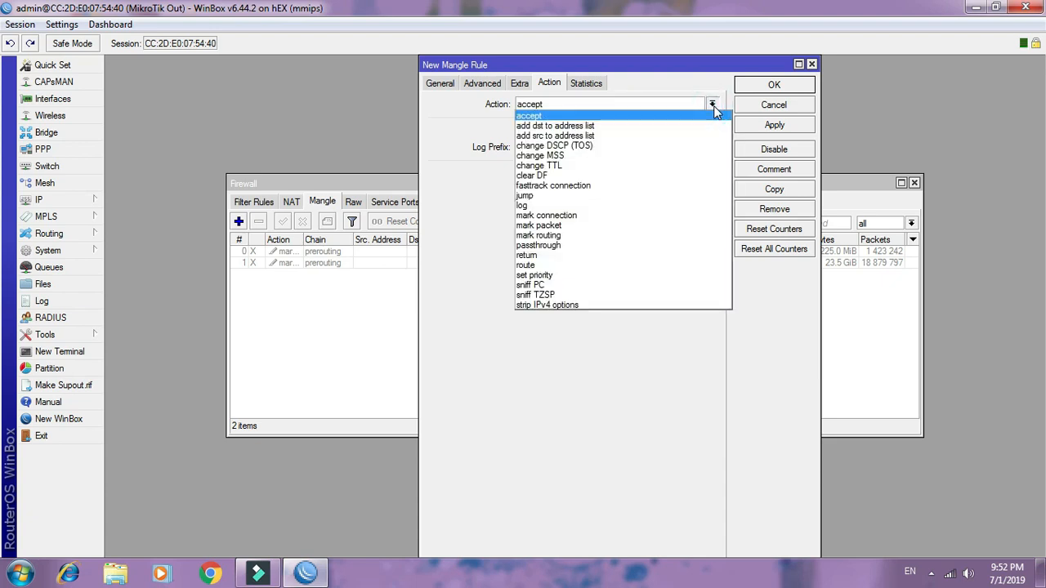
{"action": "left_click", "coordinate": [588, 225]}
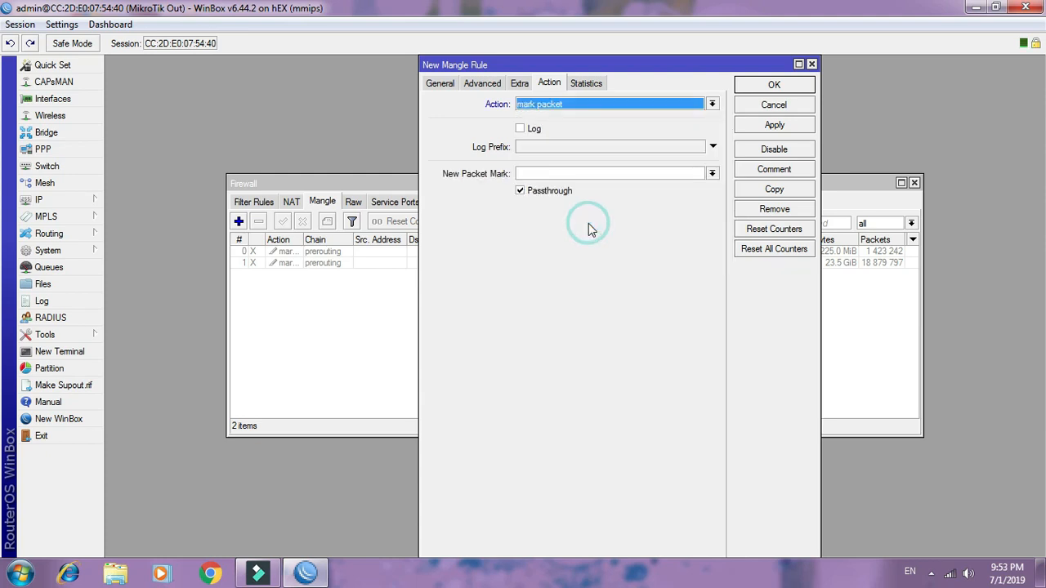
{"action": "left_click", "coordinate": [576, 174]}
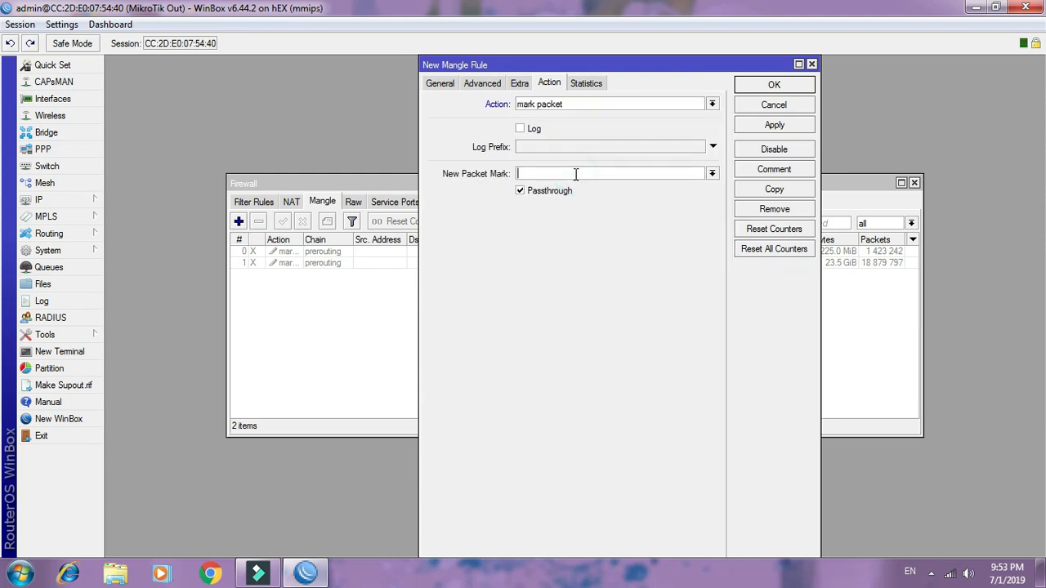
{"action": "type", "text": "User_Uplo"}
{"action": "key", "text": "BackSpace"}
{"action": "key", "text": "BackSpace"}
{"action": "key", "text": "BackSpace"}
{"action": "type", "text": "ploading"}
{"action": "left_click", "coordinate": [755, 133]}
{"action": "left_click", "coordinate": [761, 85]}
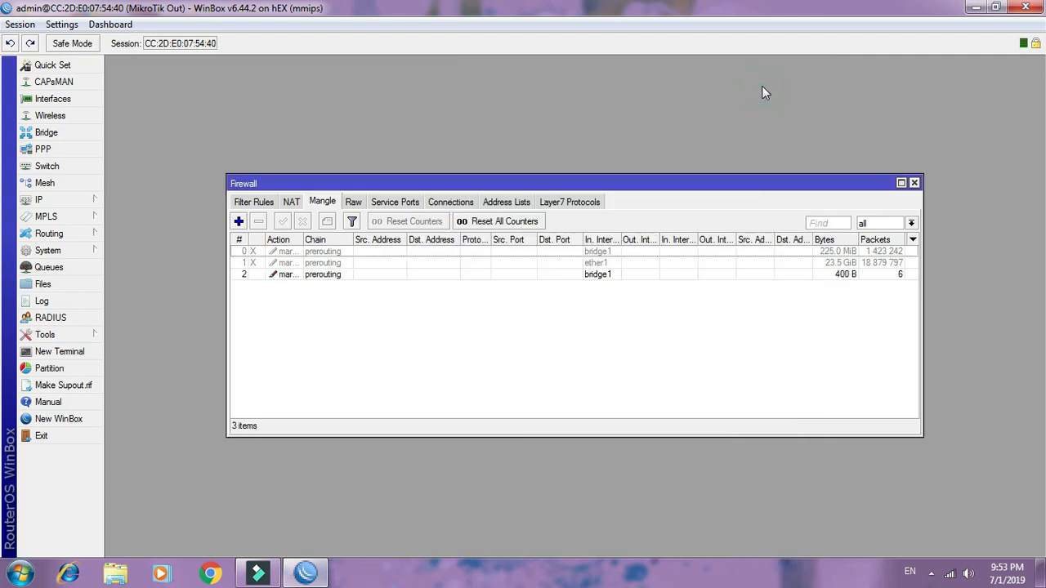
- Start another mangle rule in the prerouting chain with ether1 as the incoming interface
{"action": "left_click", "coordinate": [239, 222]}
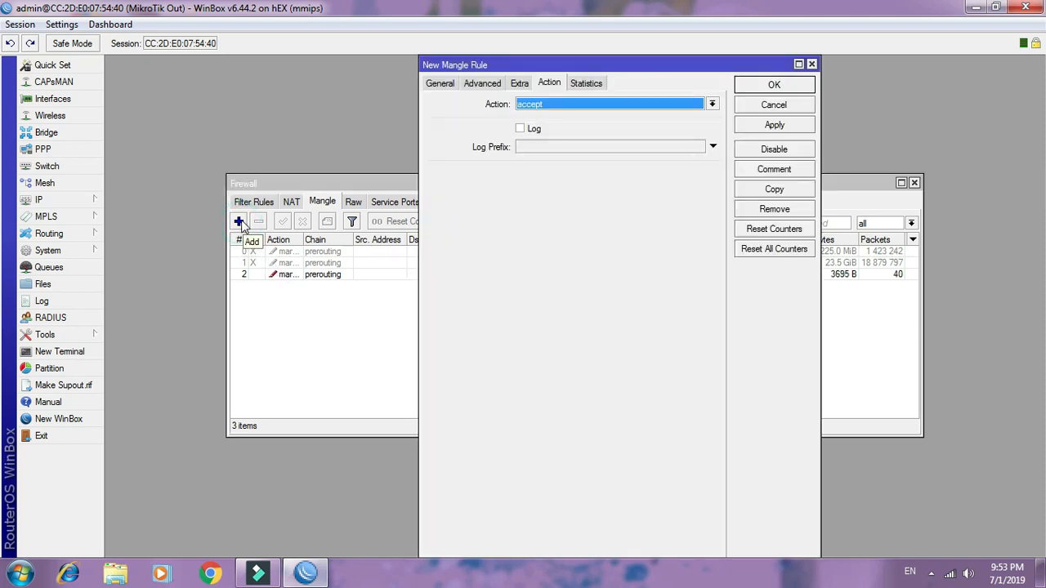
{"action": "left_click", "coordinate": [439, 85]}
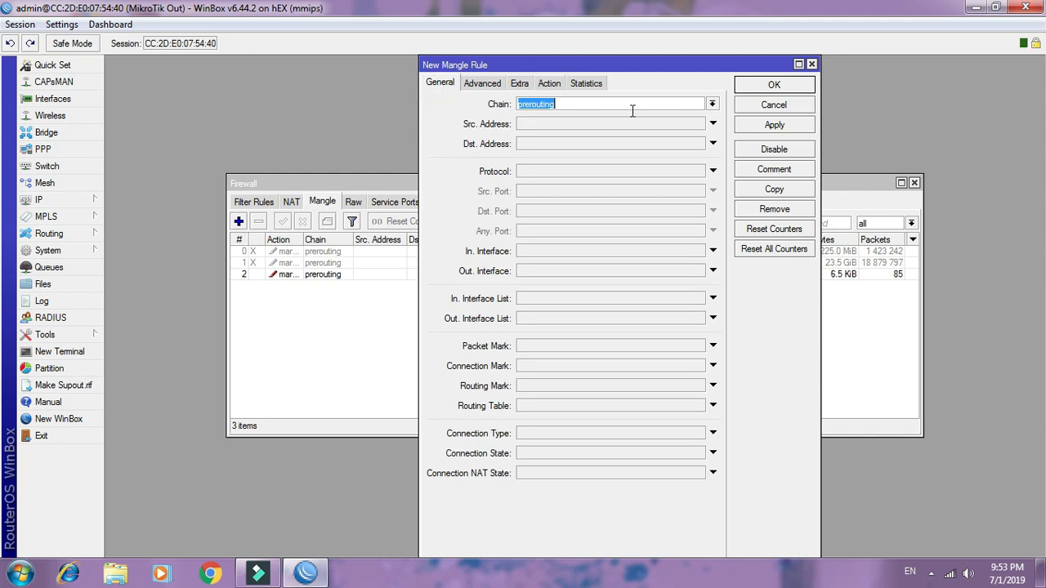
{"action": "left_click", "coordinate": [557, 251]}
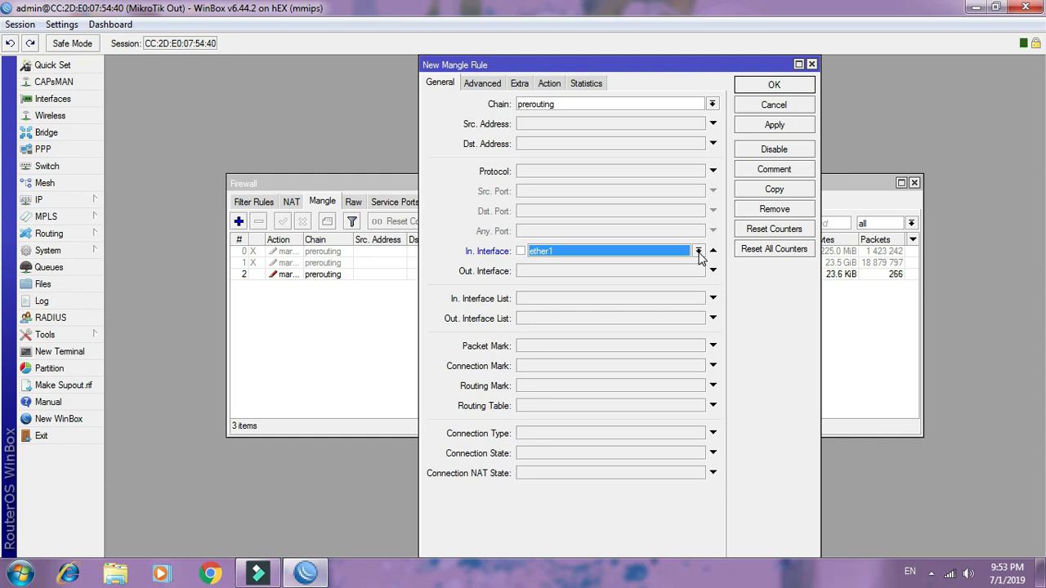
- Set the ether1 rule's action to mark packet with the new packet mark User_Downloading, save it, and close the firewall window
{"action": "left_click", "coordinate": [558, 85]}
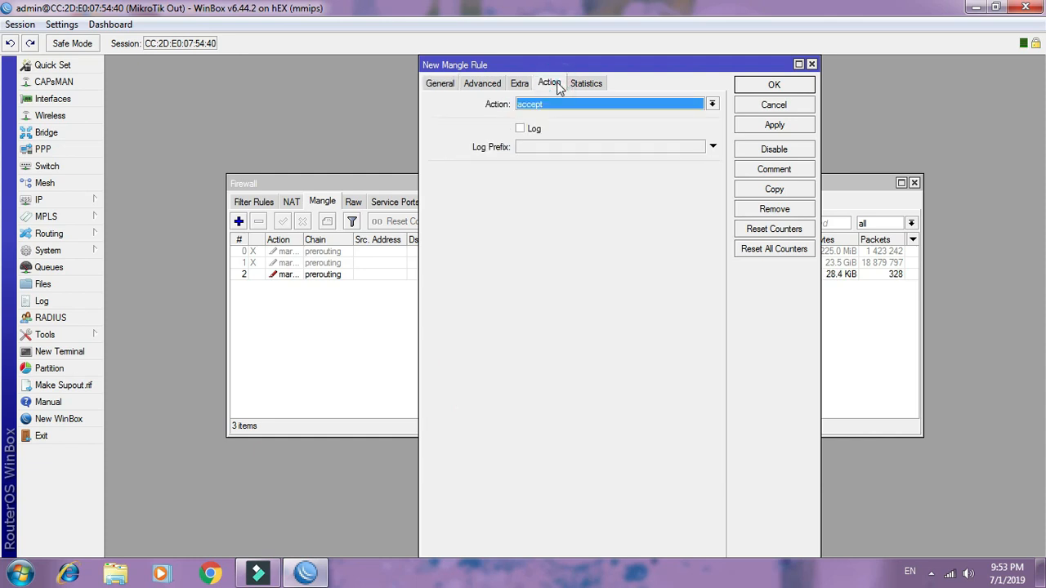
{"action": "left_click", "coordinate": [712, 104]}
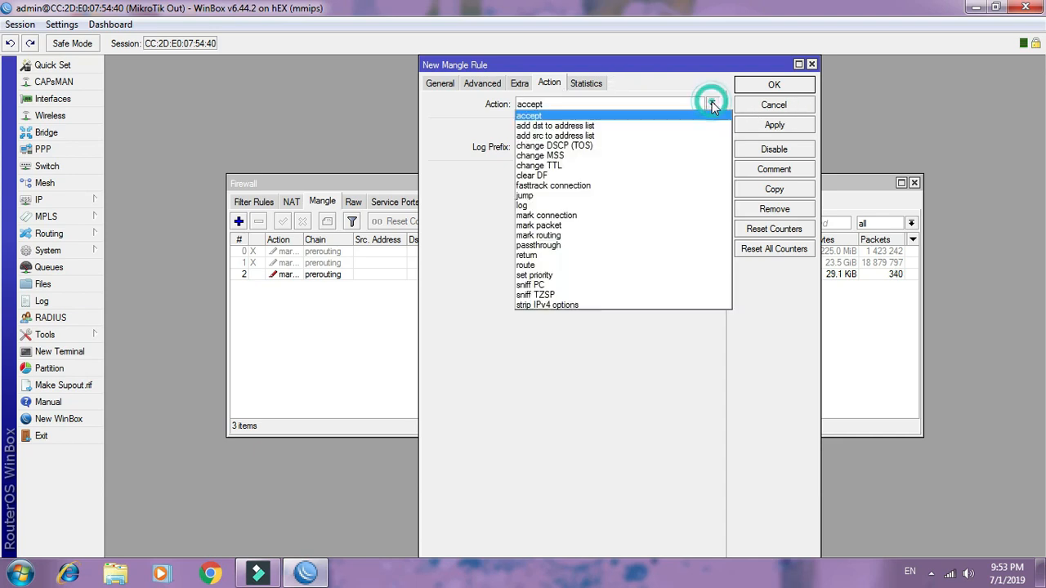
{"action": "left_click", "coordinate": [585, 225]}
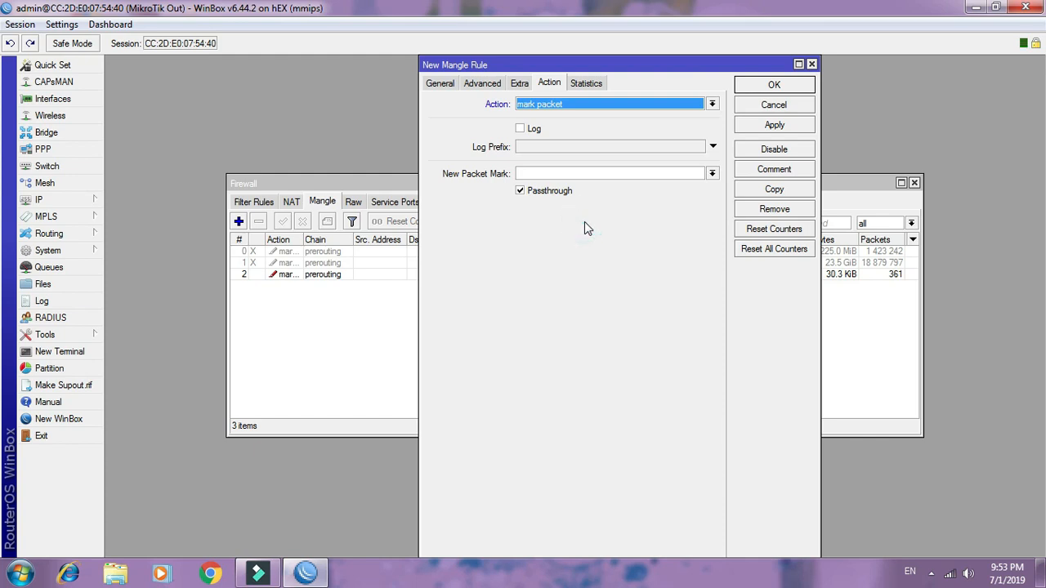
{"action": "left_click", "coordinate": [577, 174]}
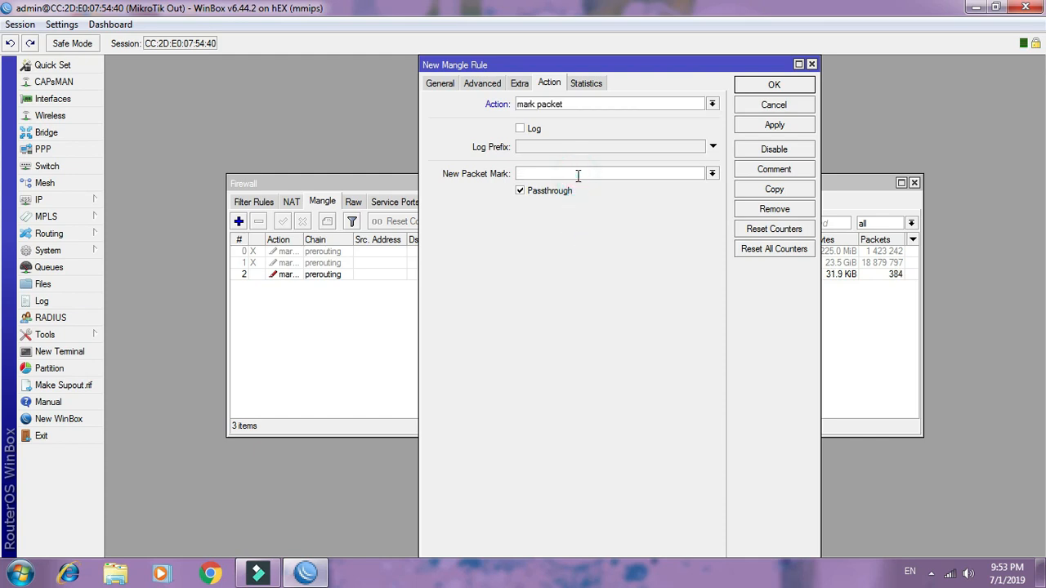
{"action": "type", "text": "User_Downloading"}
{"action": "left_click", "coordinate": [791, 129]}
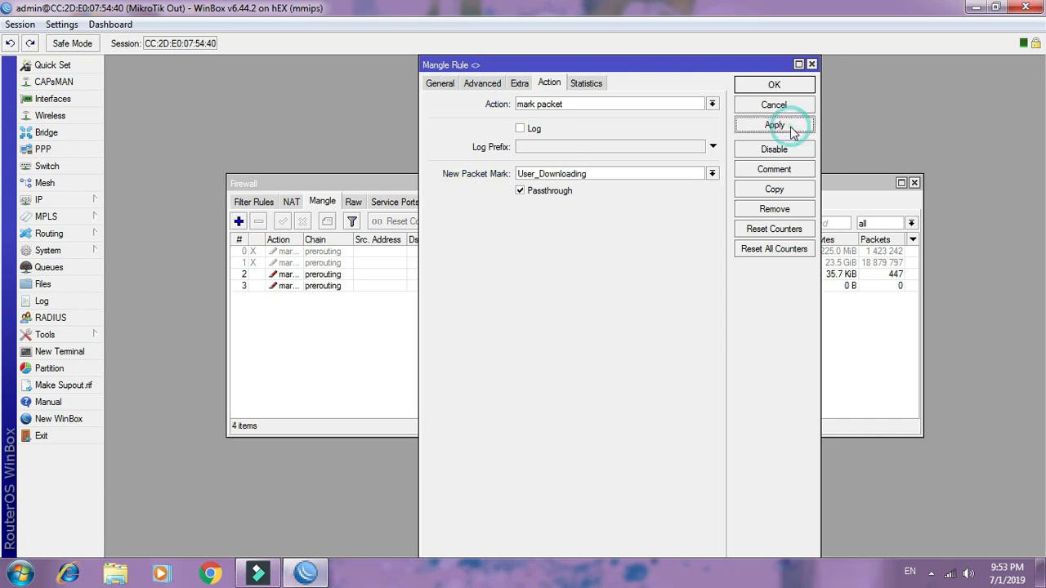
{"action": "left_click", "coordinate": [775, 86]}
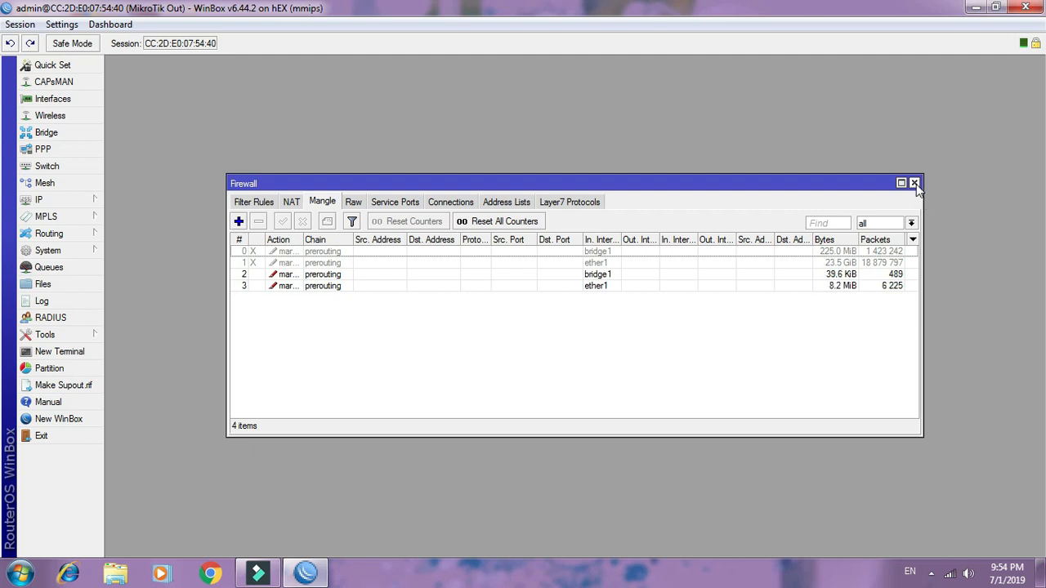
{"action": "left_click_drag", "start_coordinate": [352, 239], "coordinate": [404, 240]}
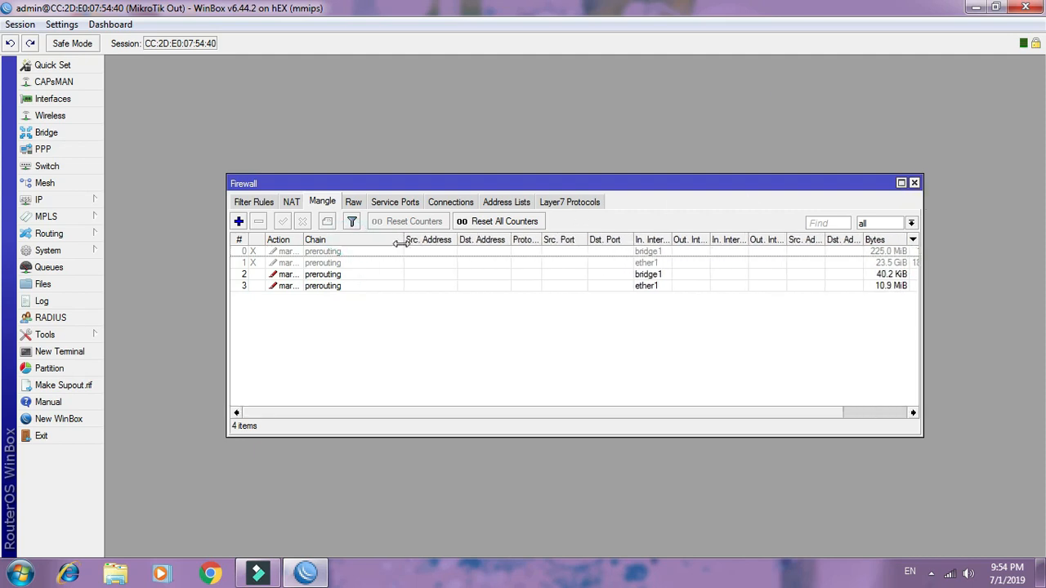
{"action": "left_click", "coordinate": [914, 183]}
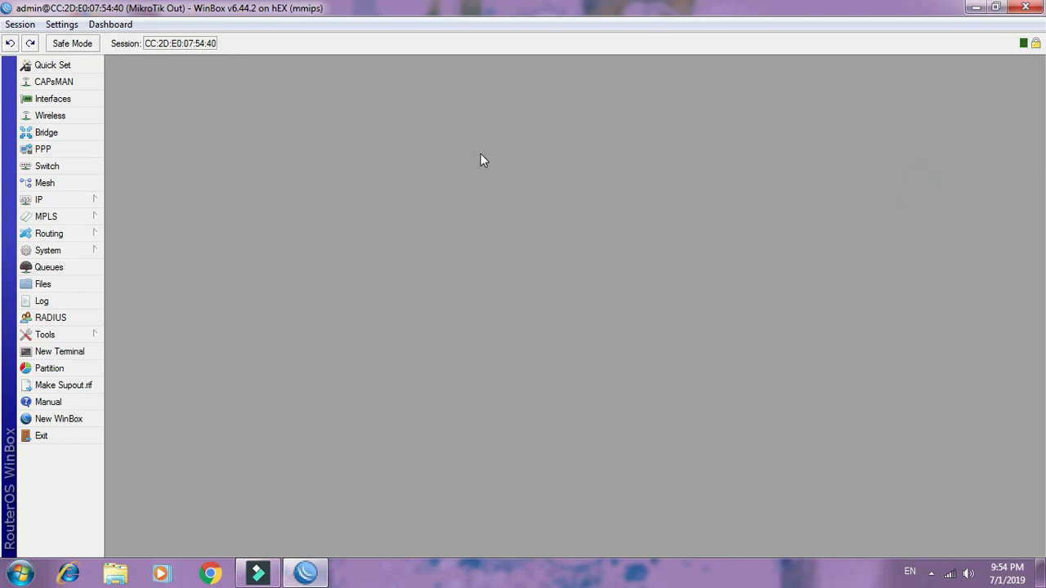
- Start a new queue type named PCQ_UPLODING and set its kind to pcq
{"action": "left_click", "coordinate": [49, 267]}
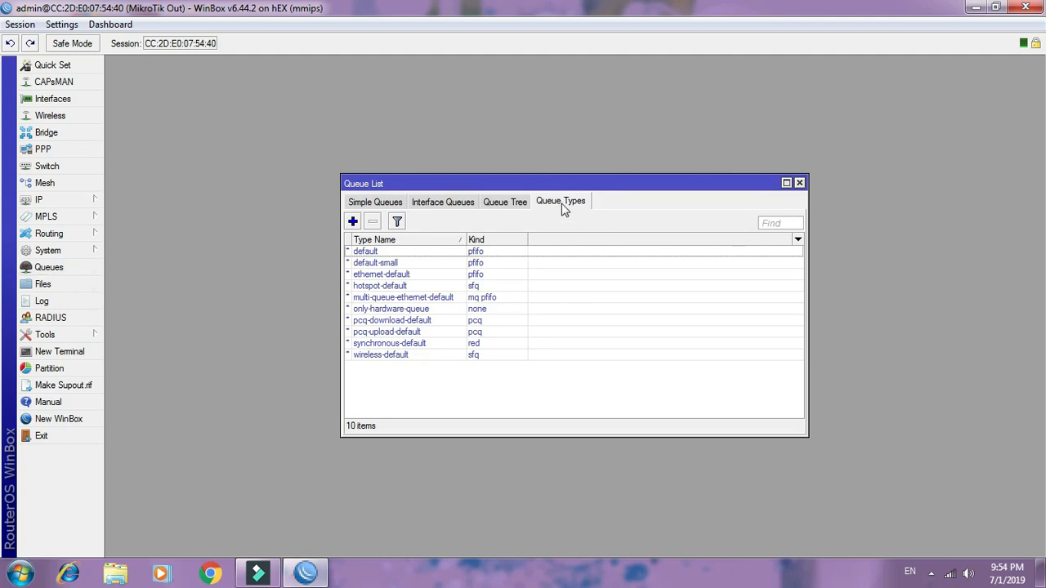
{"action": "left_click", "coordinate": [517, 204]}
{"action": "left_click", "coordinate": [557, 203]}
{"action": "left_click_drag", "start_coordinate": [392, 187], "coordinate": [236, 94]}
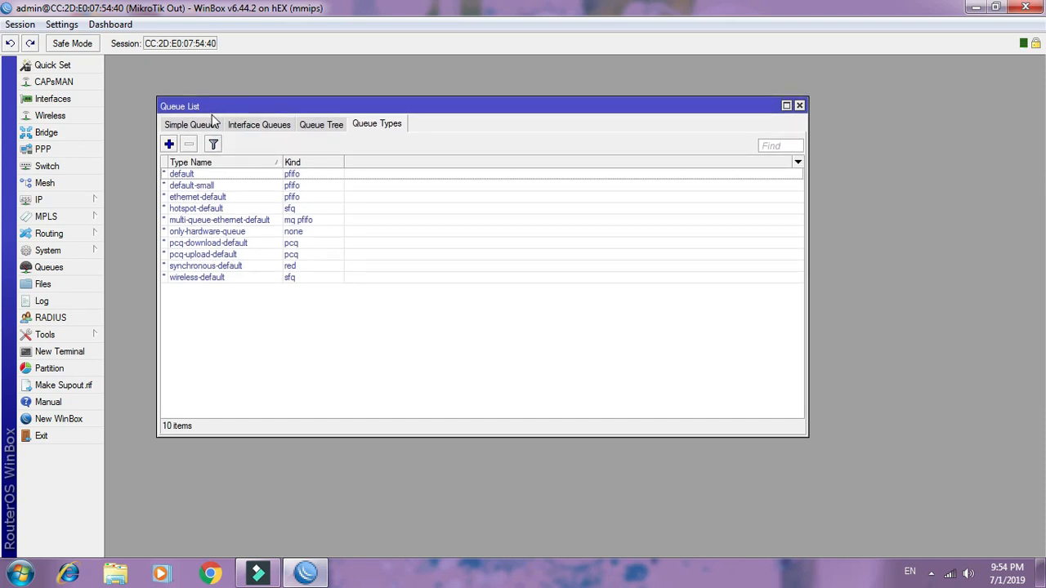
{"action": "left_click", "coordinate": [367, 129]}
{"action": "left_click", "coordinate": [169, 145]}
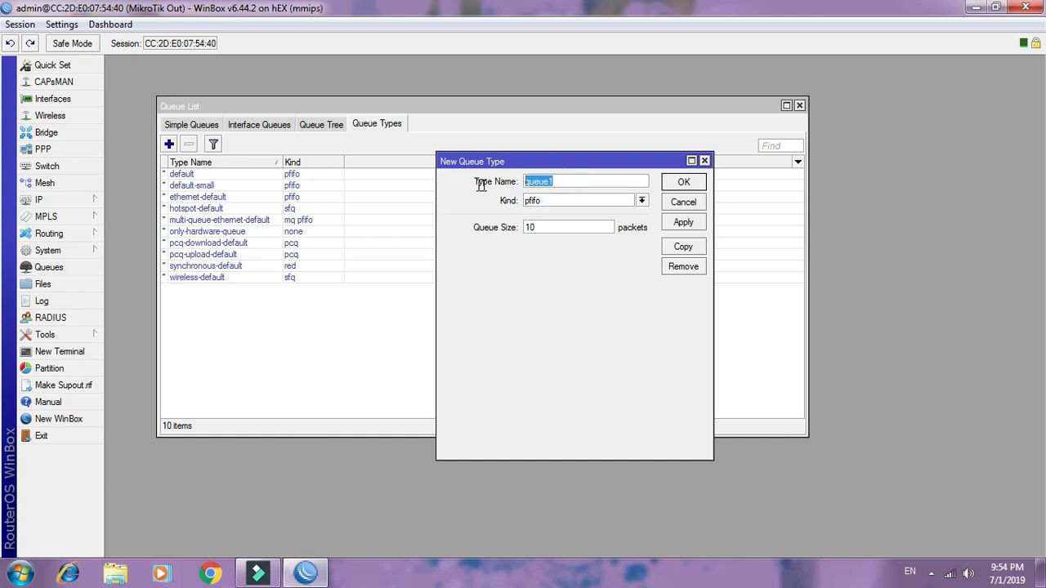
{"action": "type", "text": "PCQ_UPLO"}
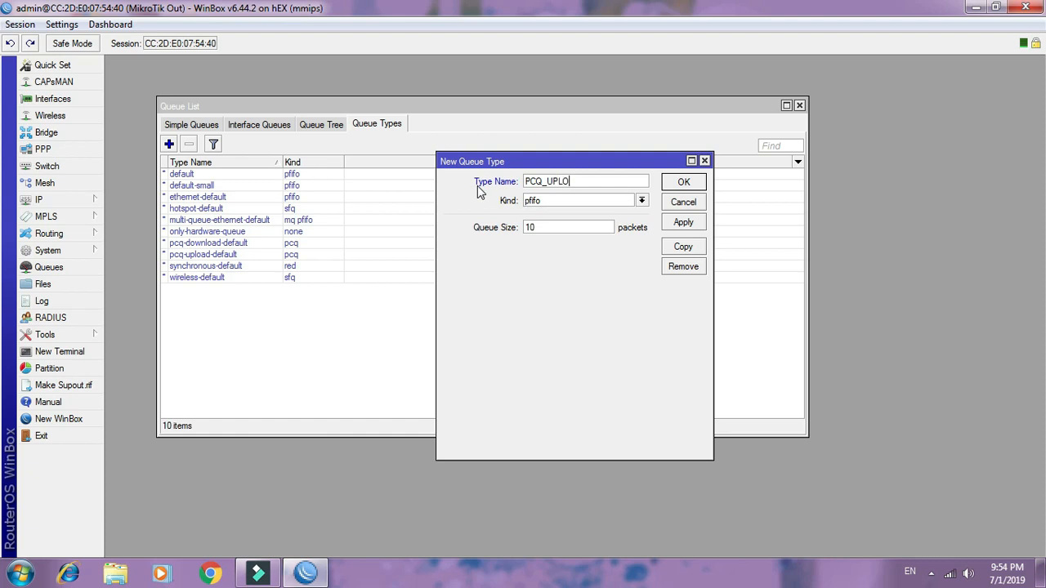
{"action": "type", "text": "DING"}
{"action": "left_click", "coordinate": [641, 201]}
{"action": "left_click", "coordinate": [587, 243]}
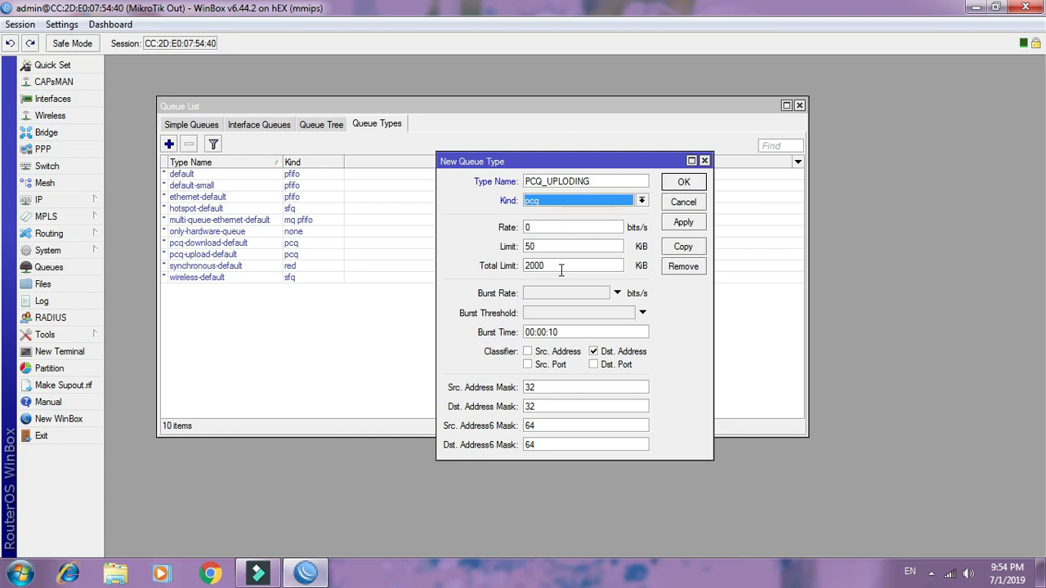
- Classify the PCQ_UPLODING queue type by Src. Address instead of Dst. Address and save it
{"action": "left_click", "coordinate": [527, 353]}
{"action": "left_click", "coordinate": [594, 353]}
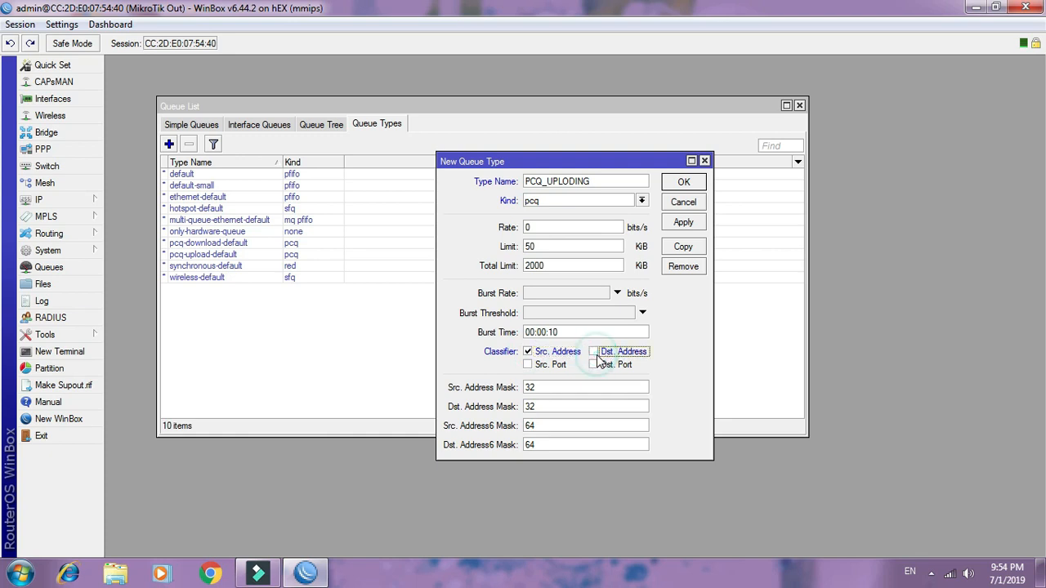
{"action": "left_click", "coordinate": [529, 352]}
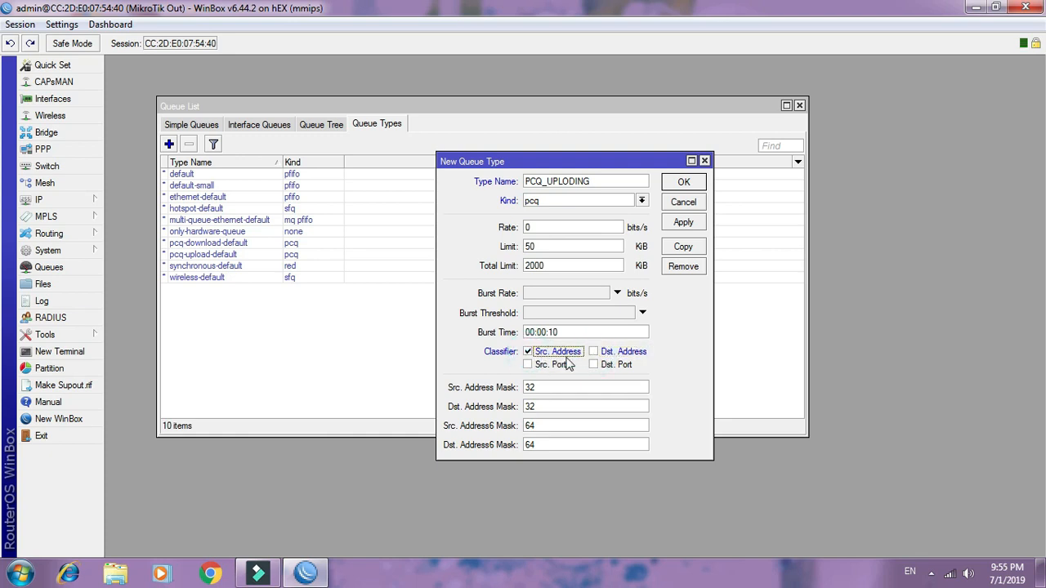
{"action": "left_click", "coordinate": [683, 223]}
{"action": "left_click", "coordinate": [683, 182]}
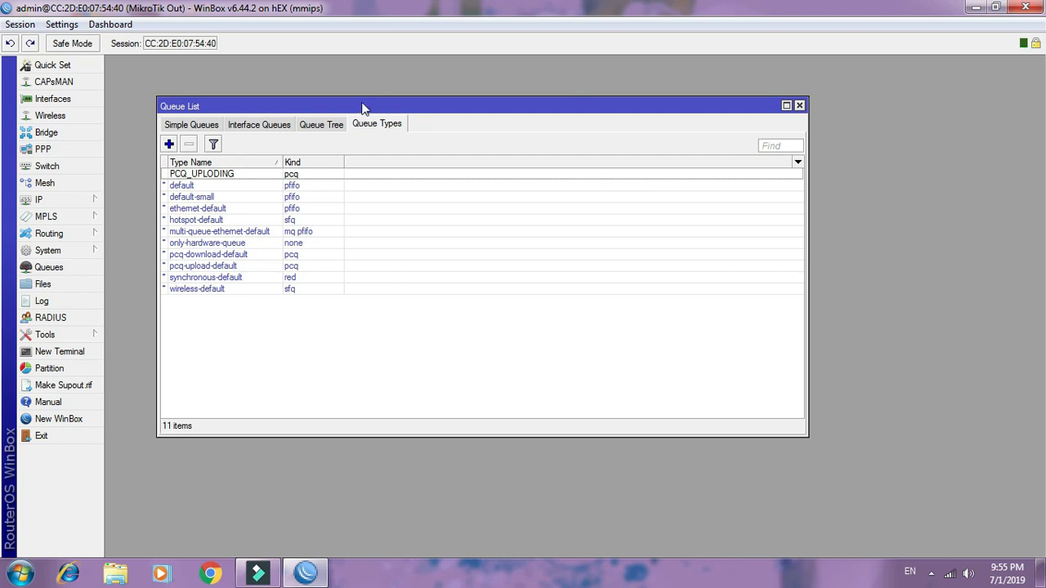
- Start another queue type named PCQ_Downloading and set its kind to pcq
{"action": "left_click", "coordinate": [170, 144]}
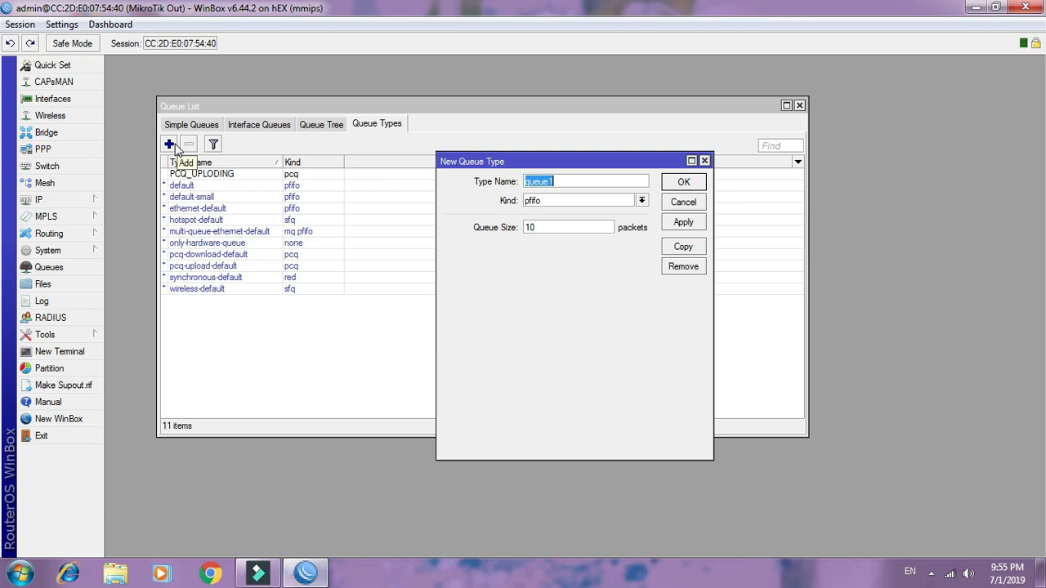
{"action": "type", "text": "pc"}
{"action": "key", "text": "BackSpace"}
{"action": "key", "text": "BackSpace"}
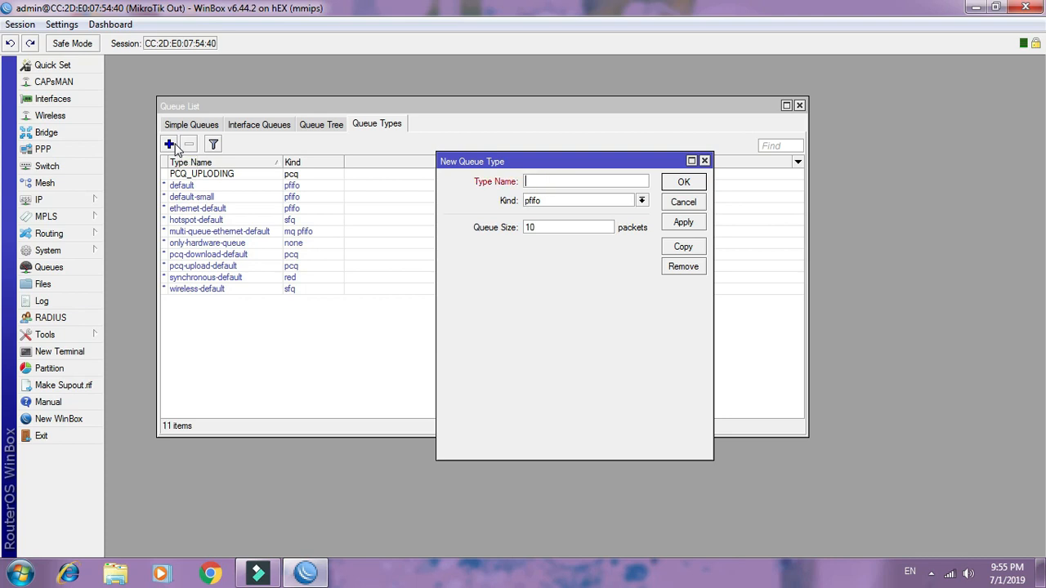
{"action": "type", "text": "PCQ_Downl"}
{"action": "key", "text": "BackSpace"}
{"action": "key", "text": "BackSpace"}
{"action": "key", "text": "BackSpace"}
{"action": "type", "text": "ownloading"}
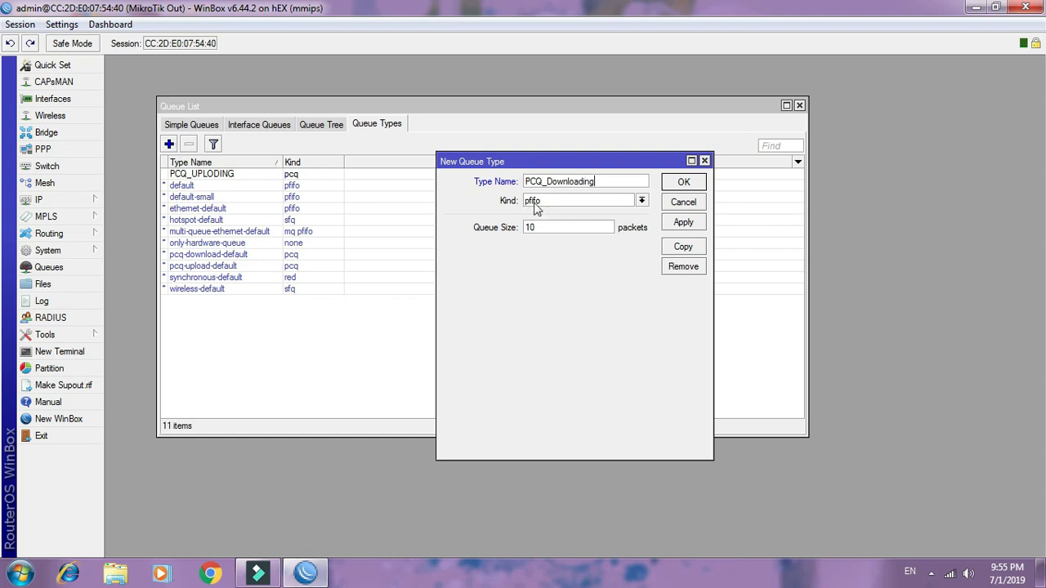
{"action": "left_click", "coordinate": [641, 201]}
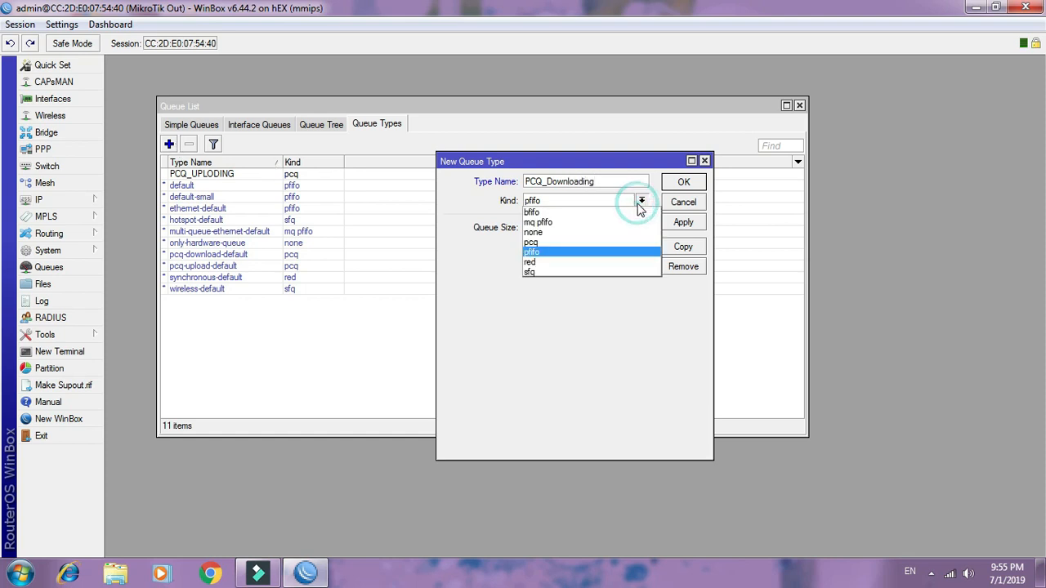
{"action": "left_click", "coordinate": [566, 246]}
- Set the PCQ_Downloading rate to 16M, keep Dst. Address as its classifier, and save the queue type
{"action": "left_click", "coordinate": [539, 227]}
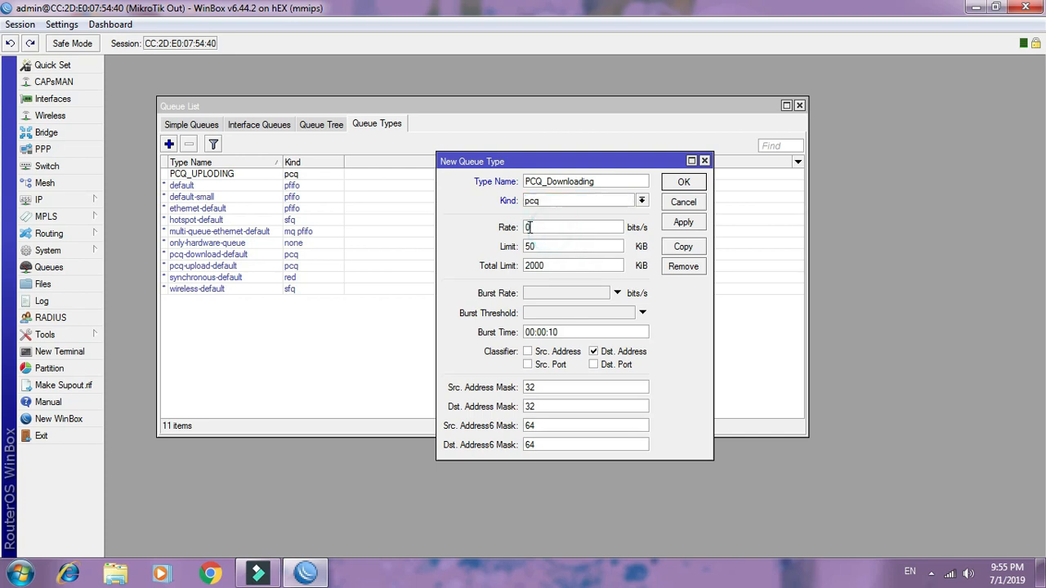
{"action": "left_click_drag", "start_coordinate": [526, 229], "coordinate": [615, 233]}
{"action": "type", "text": "16m"}
{"action": "left_click", "coordinate": [597, 351]}
{"action": "left_click", "coordinate": [597, 351]}
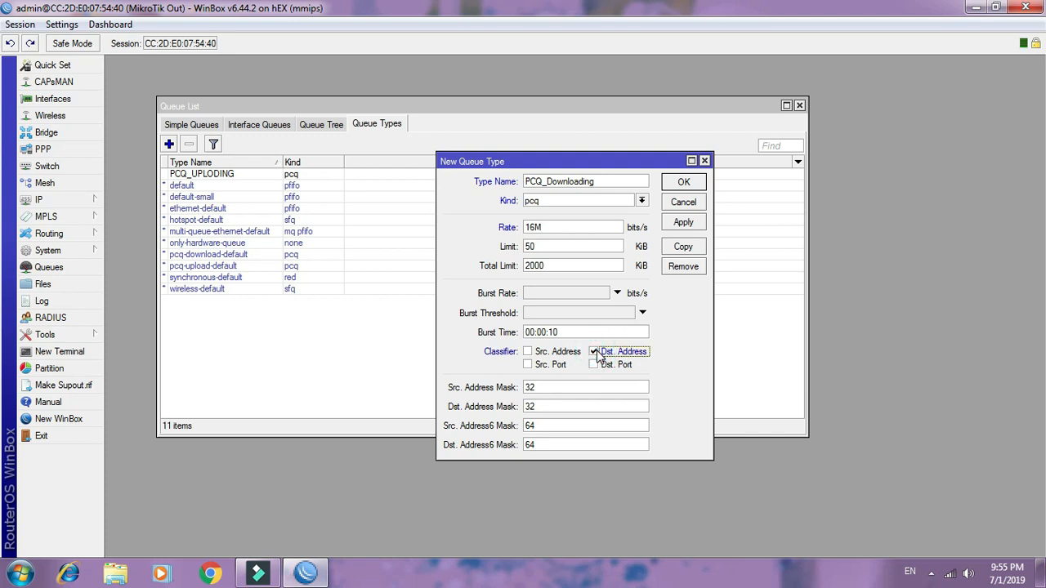
{"action": "left_click", "coordinate": [684, 224]}
{"action": "left_click", "coordinate": [683, 186]}
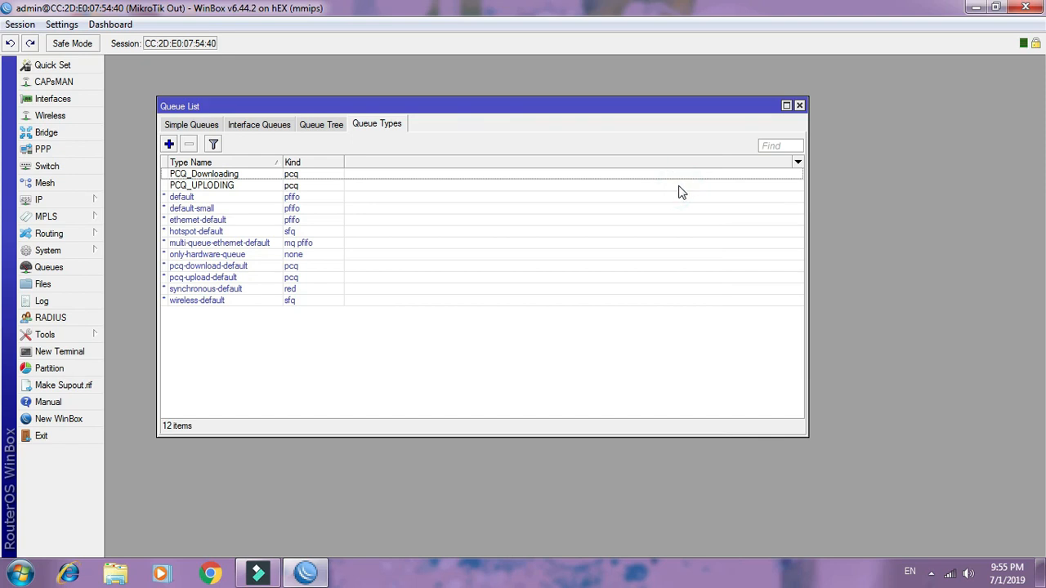
- Rename the PCQ_UPLODING queue type as PCQ_Uploading and save it
{"action": "left_click", "coordinate": [249, 188]}
{"action": "double_click", "coordinate": [248, 186]}
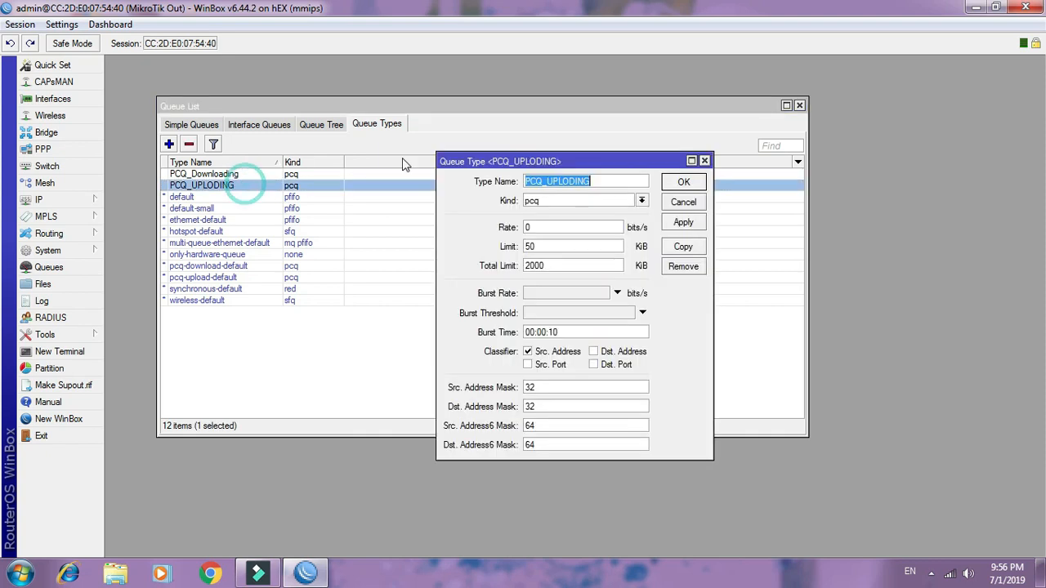
{"action": "left_click", "coordinate": [606, 181]}
{"action": "key", "text": "BackSpace"}
{"action": "key", "text": "BackSpace"}
{"action": "key", "text": "BackSpace"}
{"action": "key", "text": "BackSpace"}
{"action": "key", "text": "BackSpace"}
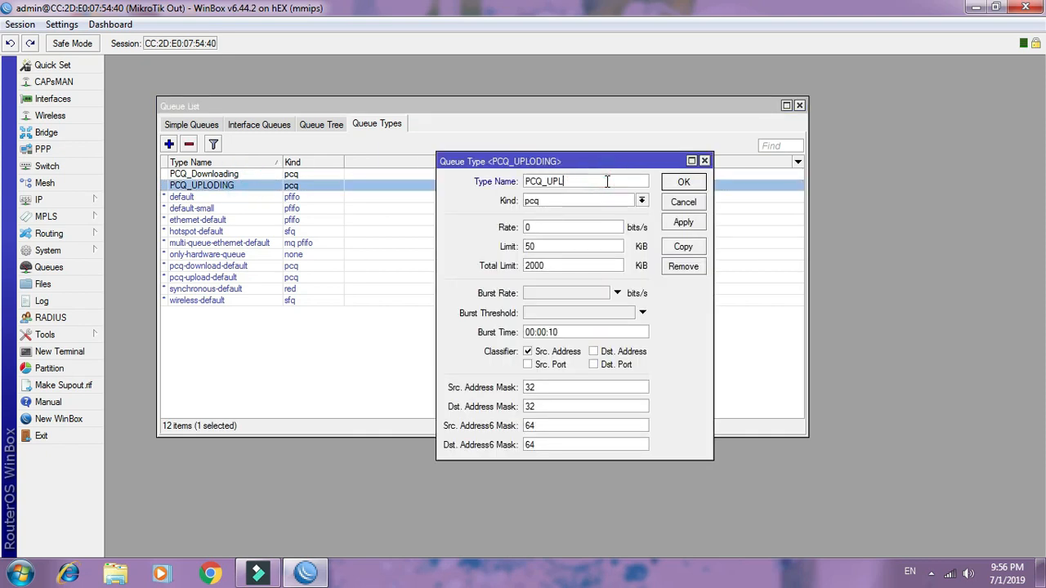
{"action": "key", "text": "BackSpace"}
{"action": "type", "text": "ploading"}
{"action": "left_click", "coordinate": [683, 222]}
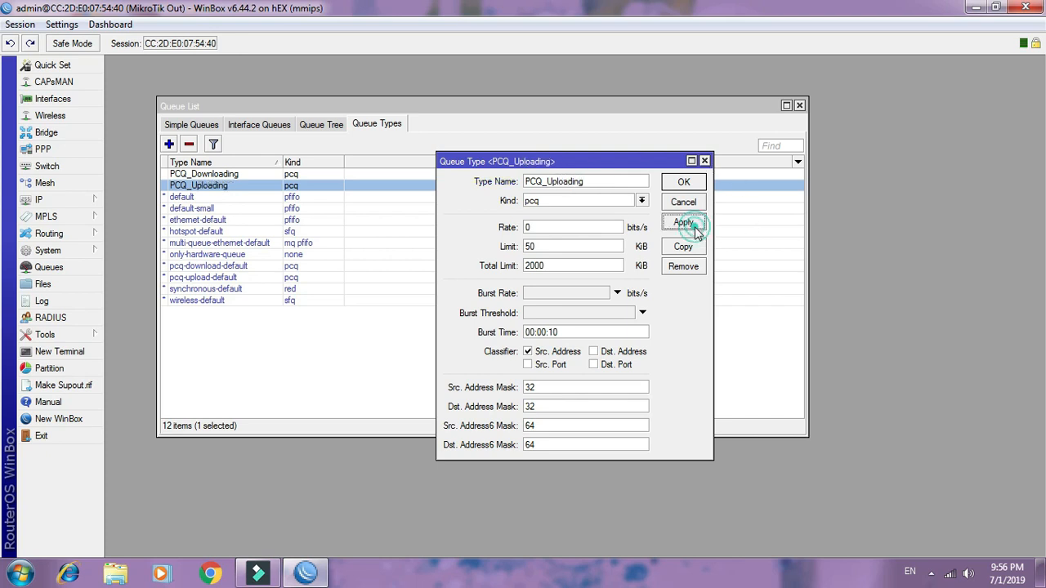
{"action": "left_click", "coordinate": [683, 182]}
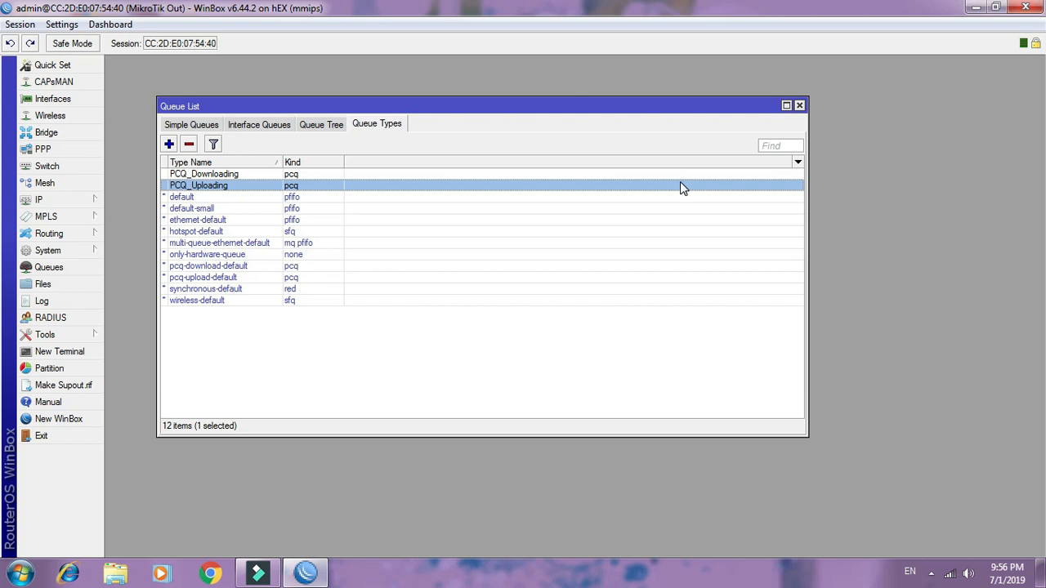
- Start a new queue tree entry named queue1PCQ_Downloading
{"action": "left_click", "coordinate": [330, 131]}
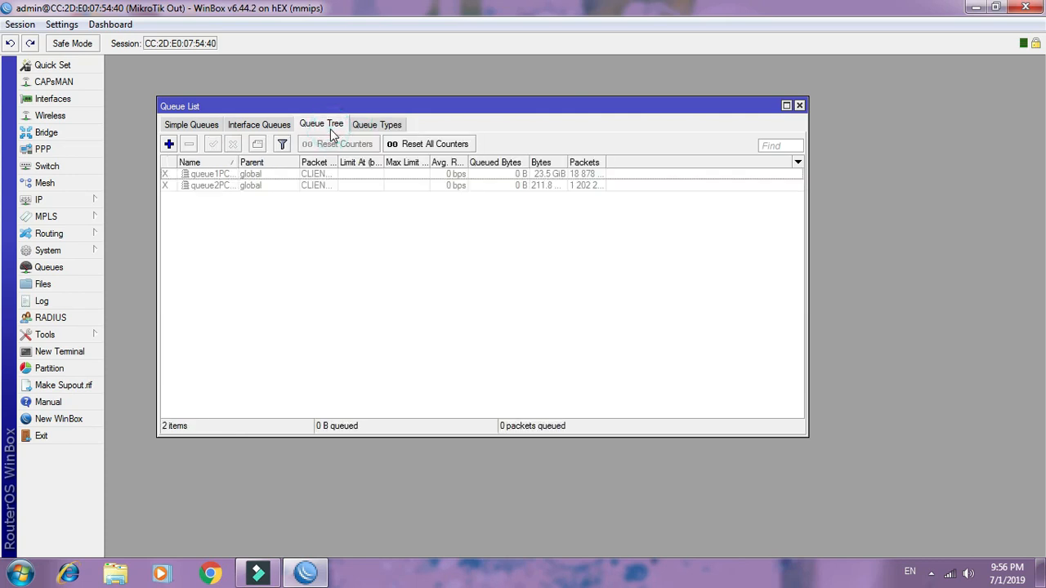
{"action": "left_click", "coordinate": [169, 145]}
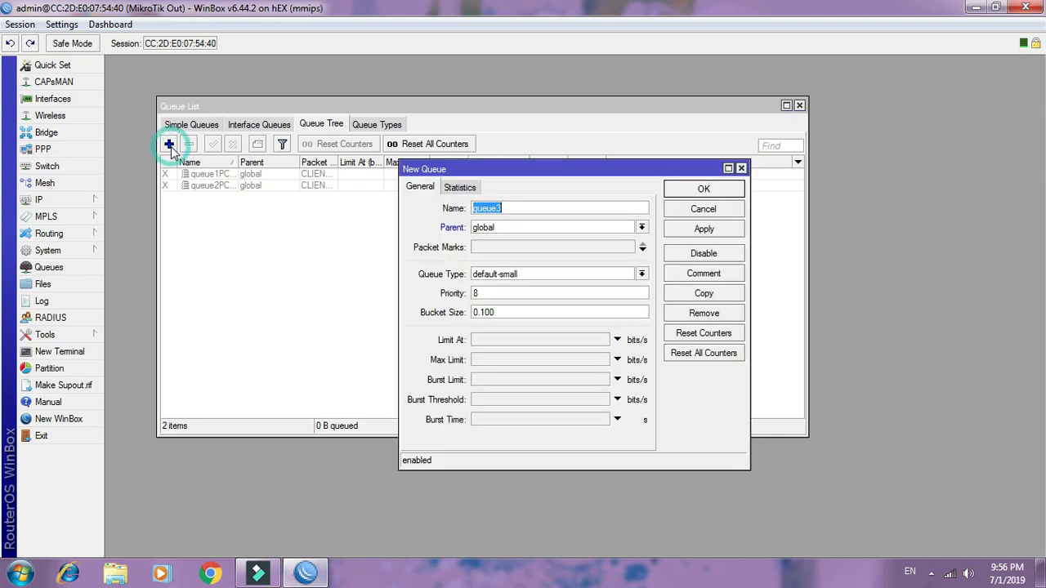
{"action": "left_click", "coordinate": [526, 207]}
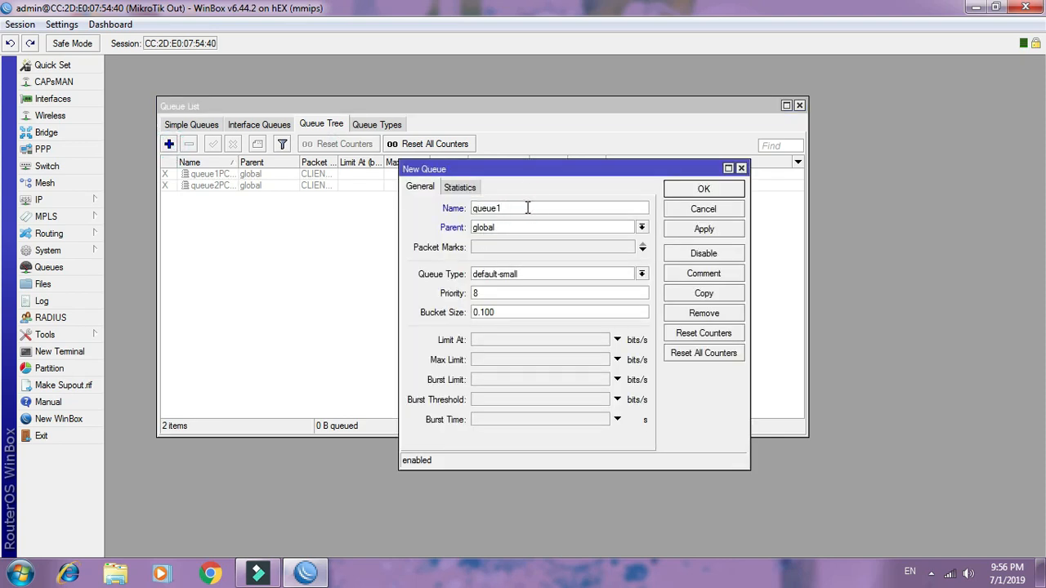
{"action": "type", "text": "1PC"}
{"action": "type", "text": "QQ"}
{"action": "type", "text": "_d"}
{"action": "key", "text": "BackSpace"}
{"action": "type", "text": "D"}
{"action": "key", "text": "BackSpace"}
{"action": "type", "text": "ownloading"}
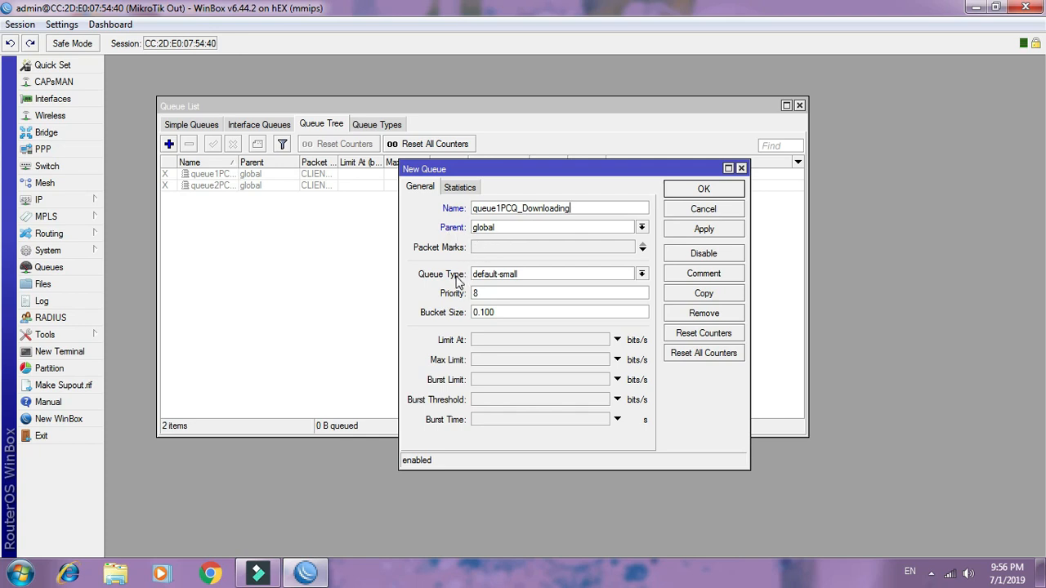
- Assign the packet mark User_Downloading and the queue type PCQ_Downloading to the download queue, and save it
{"action": "left_click", "coordinate": [596, 249]}
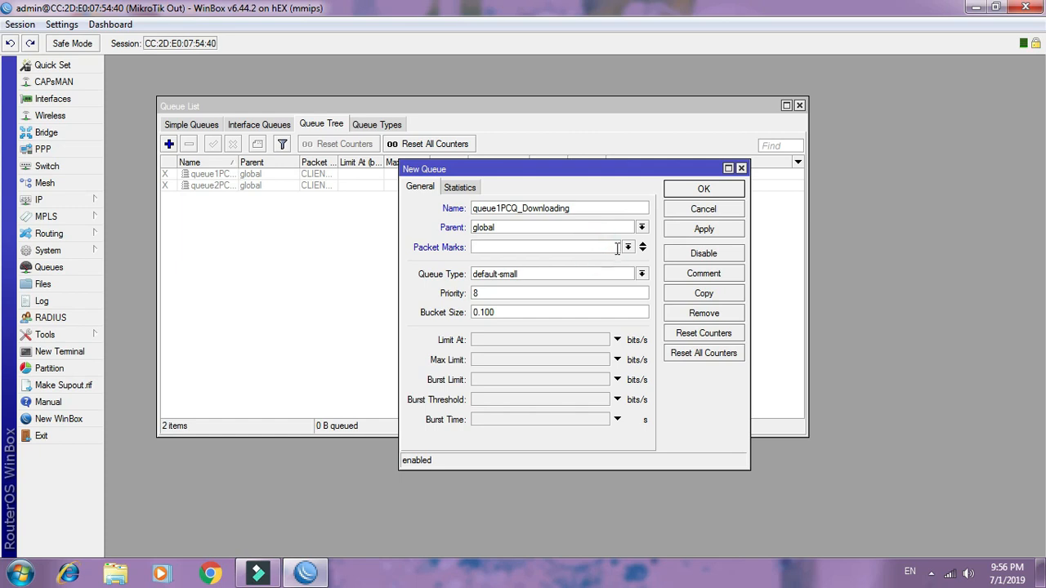
{"action": "left_click", "coordinate": [627, 247]}
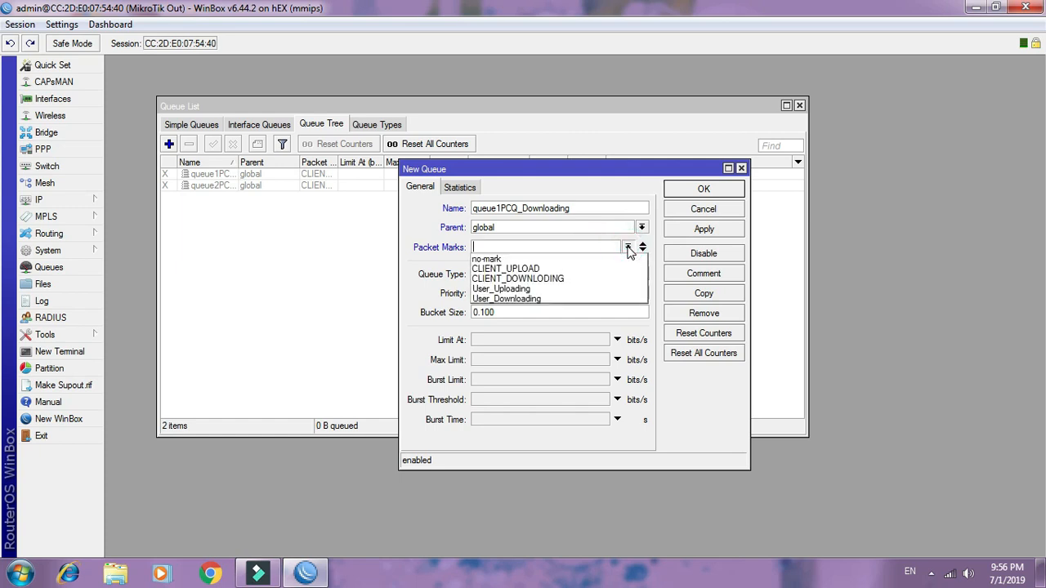
{"action": "left_click", "coordinate": [541, 299]}
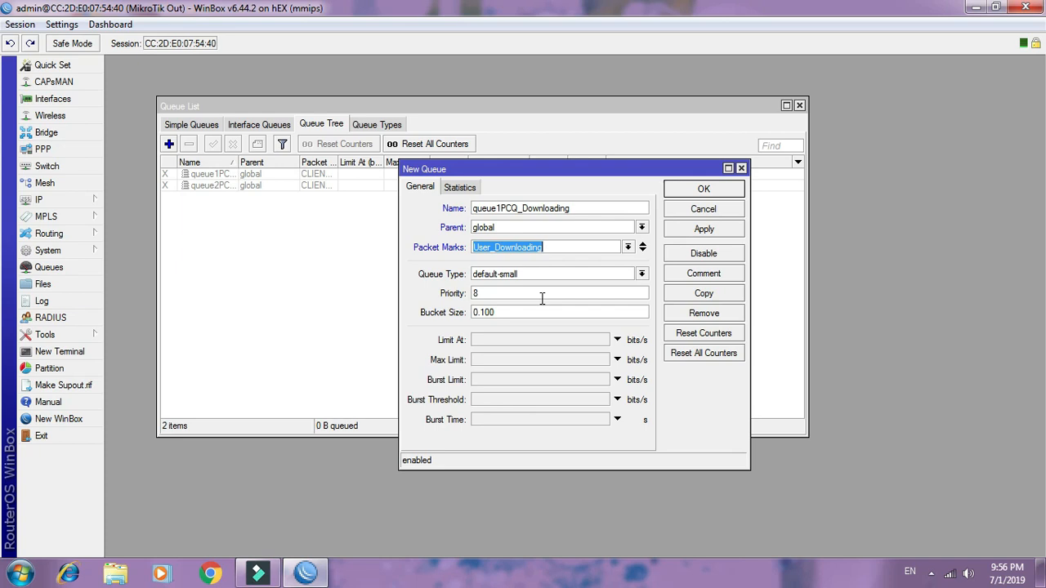
{"action": "left_click", "coordinate": [642, 278]}
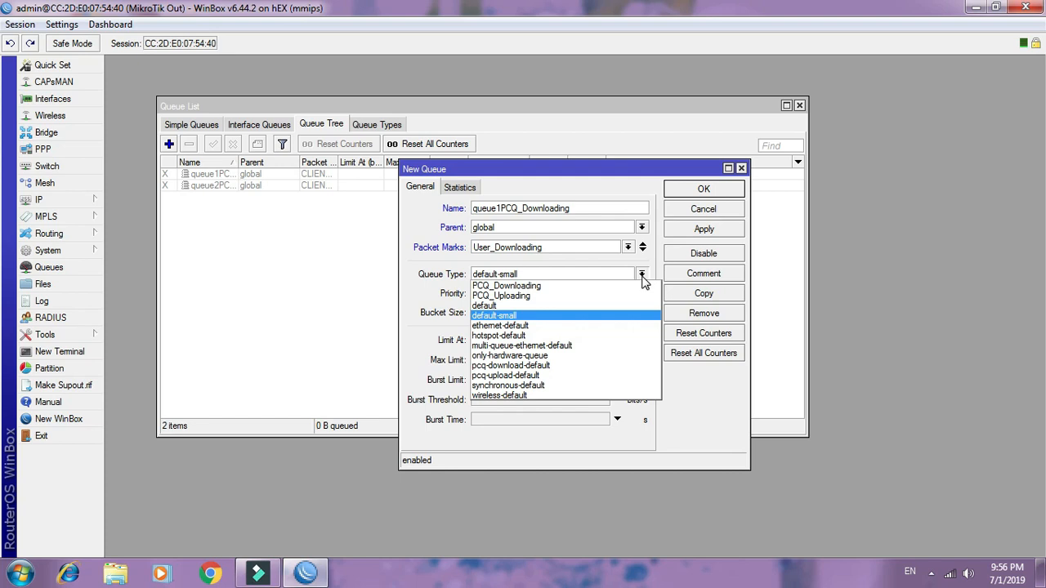
{"action": "left_click", "coordinate": [583, 287]}
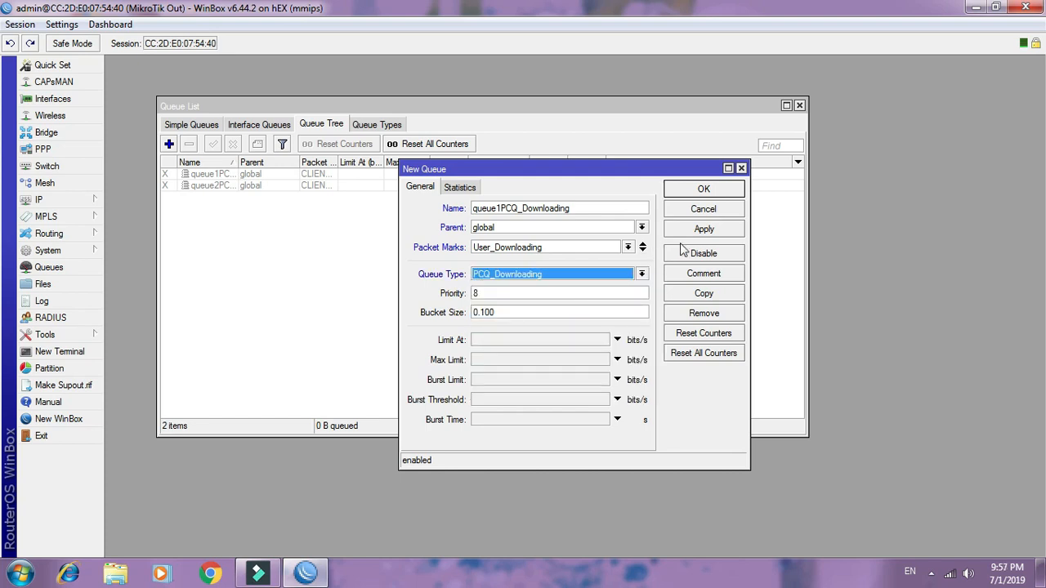
{"action": "left_click", "coordinate": [706, 231]}
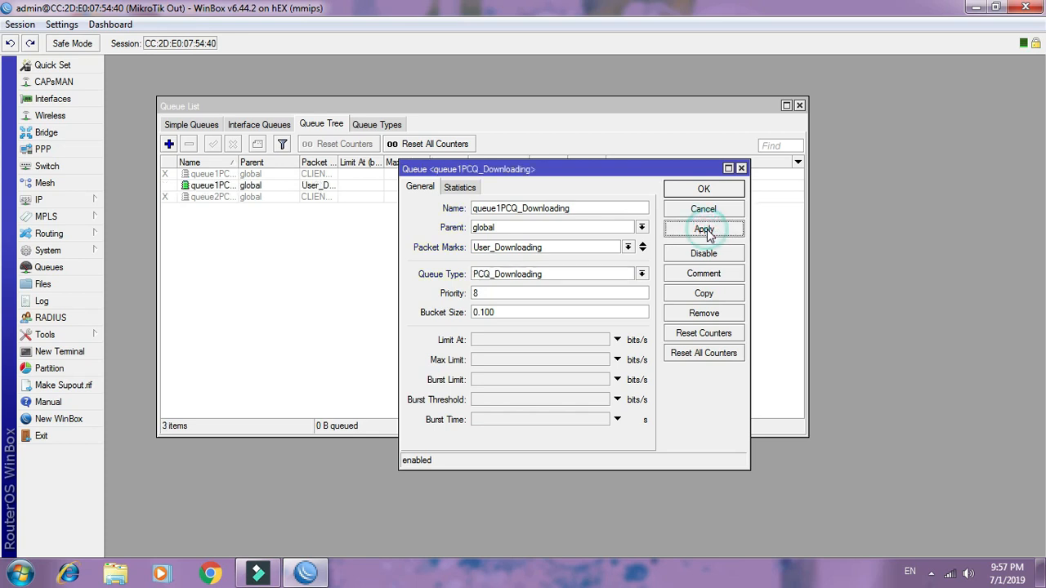
{"action": "left_click", "coordinate": [702, 194]}
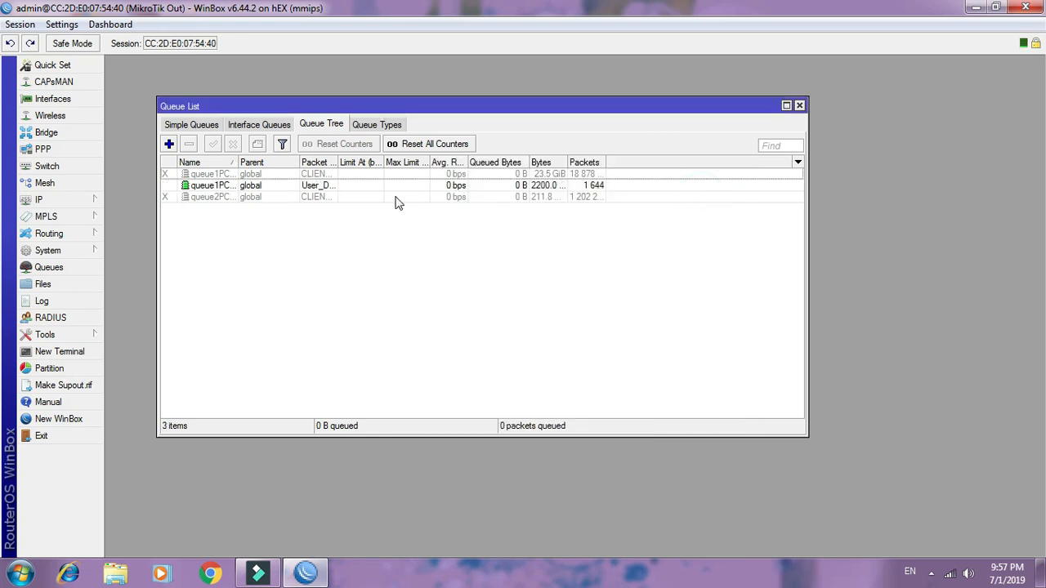
- Start a second queue tree entry named queue2PCQ_Uploading
{"action": "left_click", "coordinate": [170, 146]}
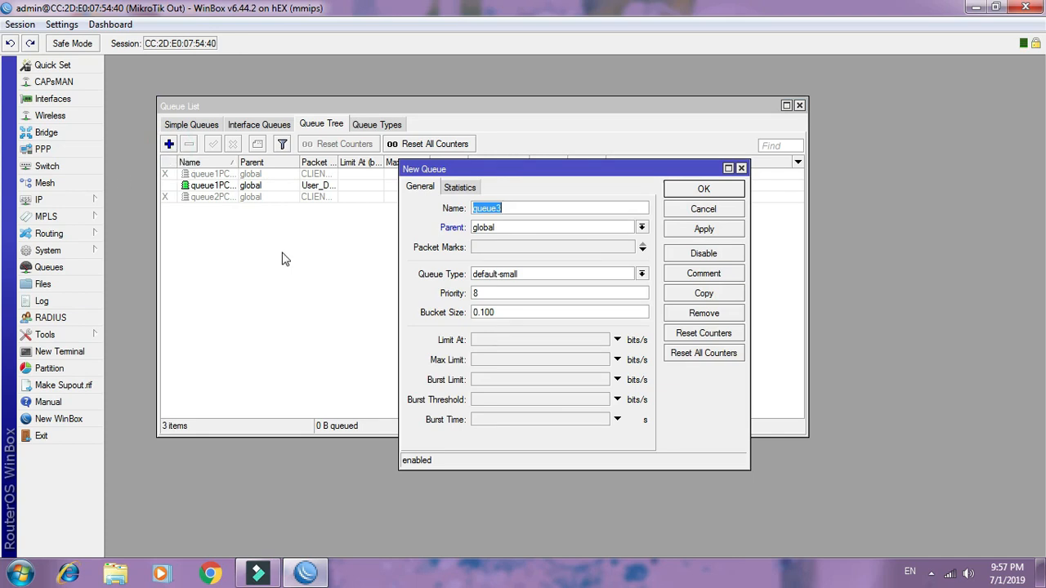
{"action": "left_click", "coordinate": [513, 210]}
{"action": "type", "text": "6_U"}
{"action": "key", "text": "BackSpace"}
{"action": "type", "text": "pLOA"}
{"action": "key", "text": "BackSpace"}
{"action": "key", "text": "BackSpace"}
{"action": "key", "text": "BackSpace"}
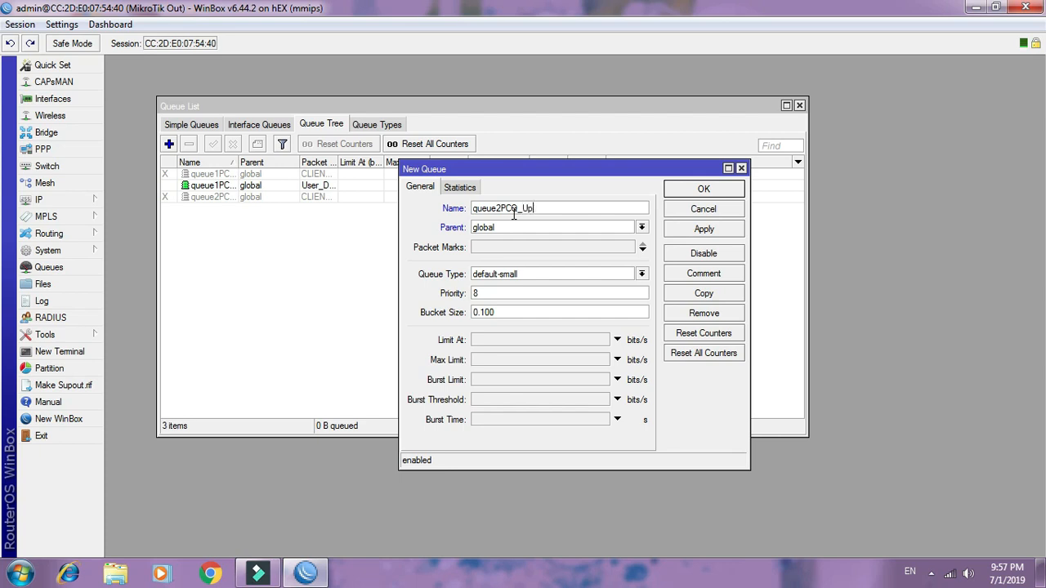
{"action": "type", "text": "loading"}
- Assign the packet mark User_Uploading and the queue type PCQ_Uploading to the upload queue, and save it
{"action": "left_click", "coordinate": [491, 253]}
{"action": "left_click", "coordinate": [627, 247]}
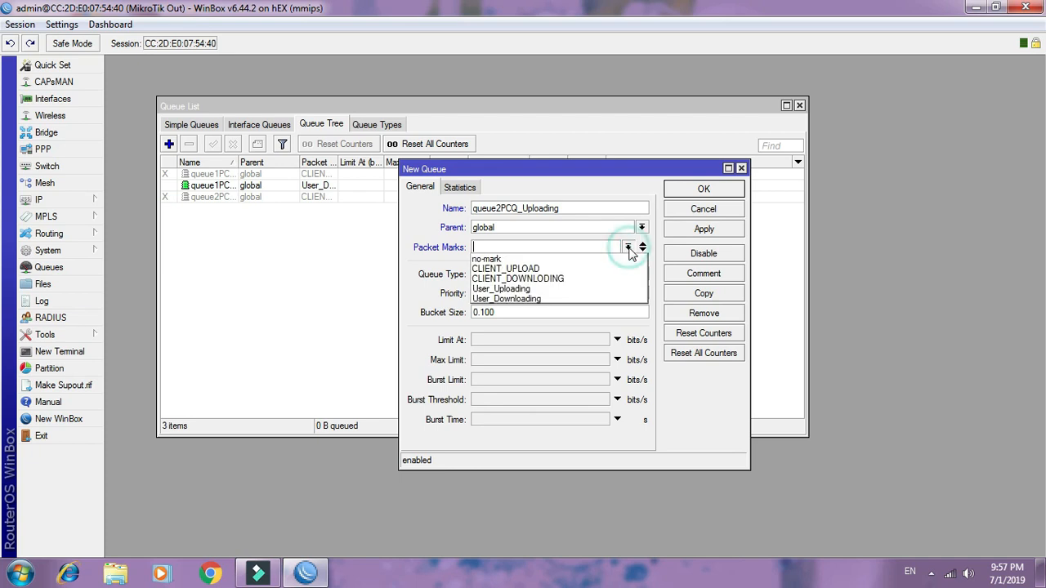
{"action": "left_click", "coordinate": [578, 290]}
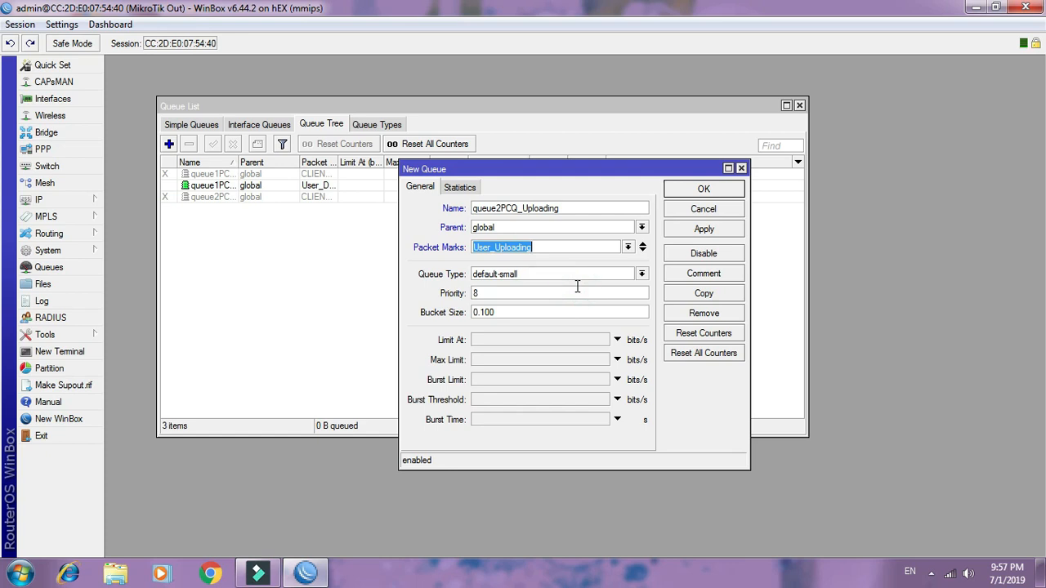
{"action": "left_click", "coordinate": [643, 274]}
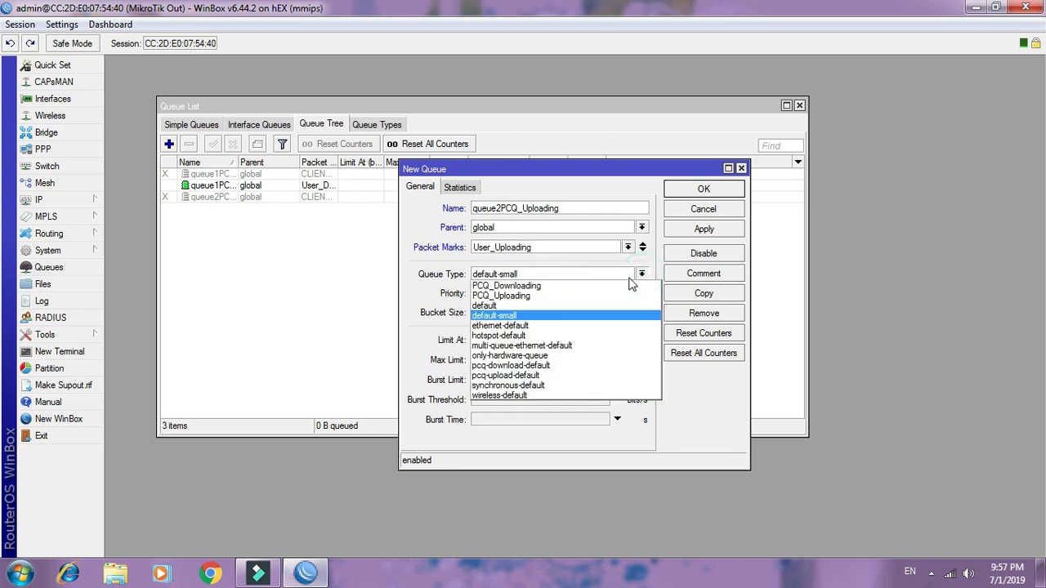
{"action": "left_click", "coordinate": [583, 299]}
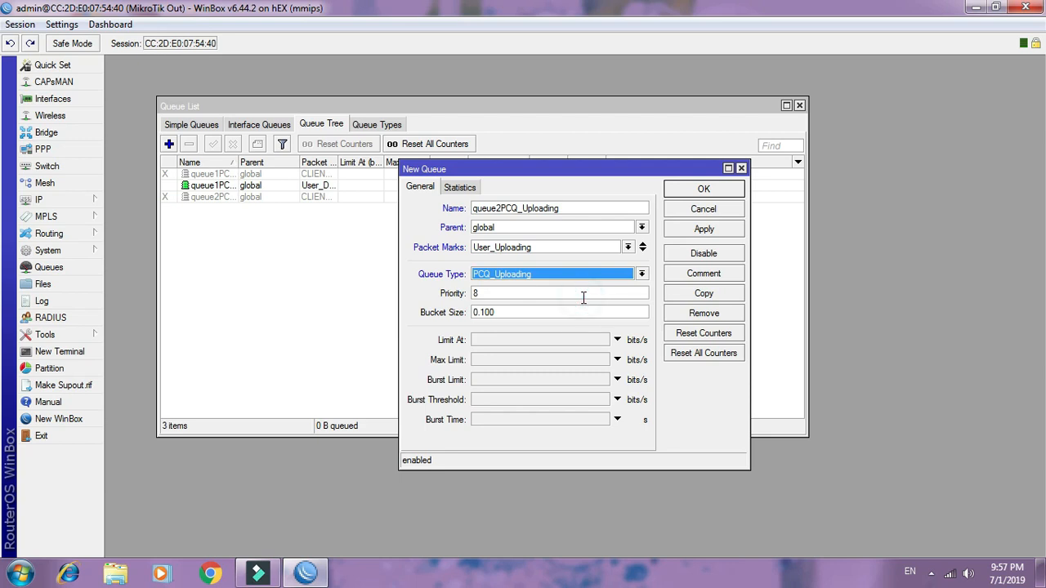
{"action": "left_click", "coordinate": [712, 232]}
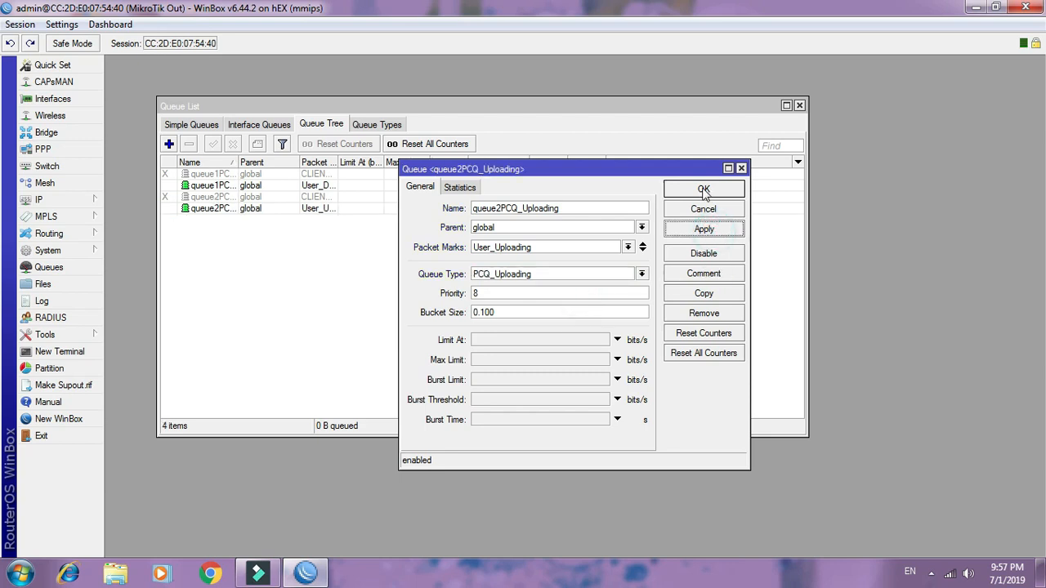
{"action": "left_click", "coordinate": [704, 192]}
- Delete the two old disabled queues with CLIENT packet marks from the queue tree
{"action": "left_click", "coordinate": [217, 174]}
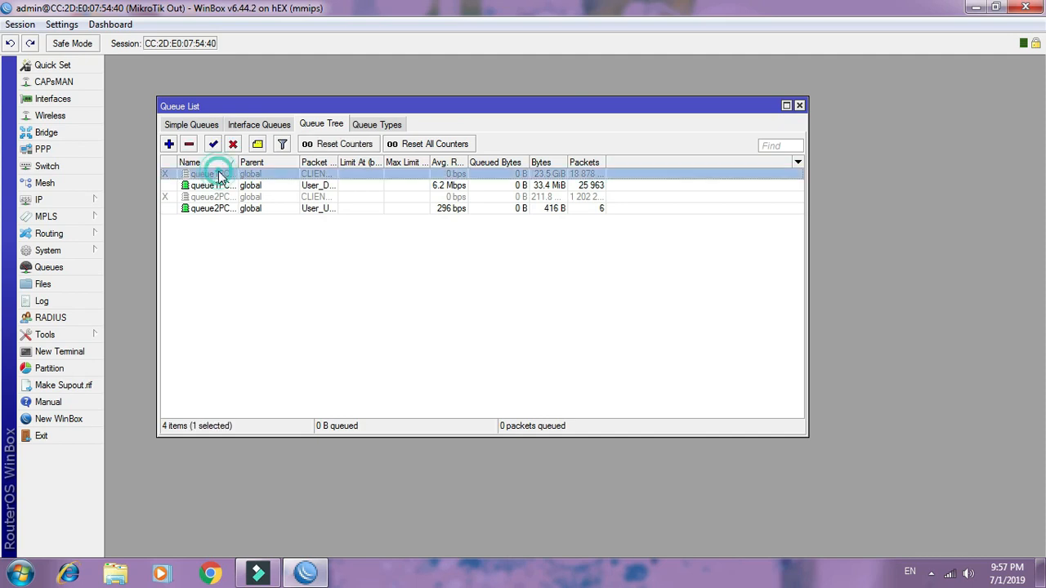
{"action": "left_click", "coordinate": [190, 143]}
{"action": "left_click", "coordinate": [216, 186]}
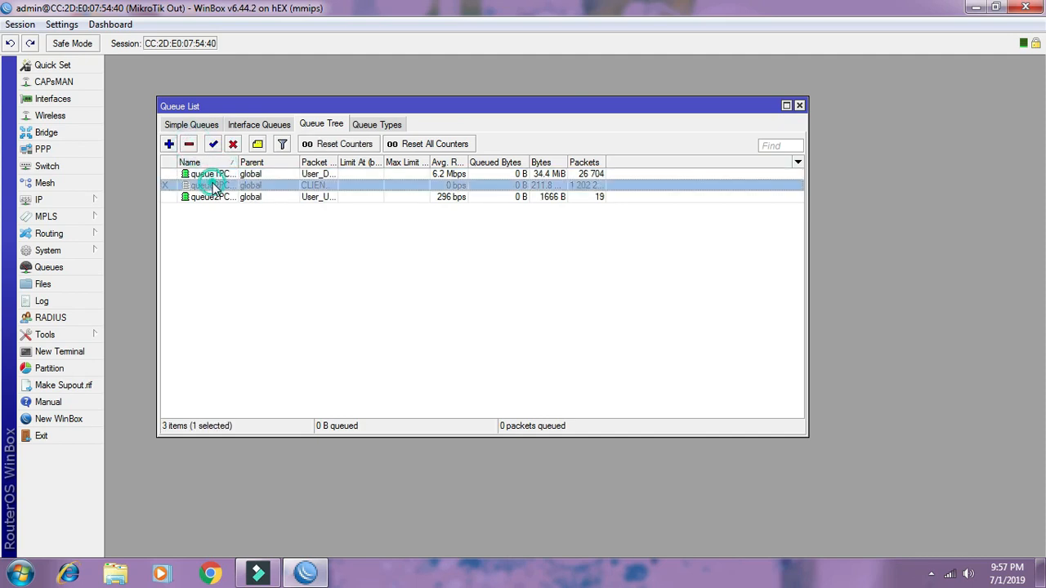
{"action": "left_click", "coordinate": [189, 145]}
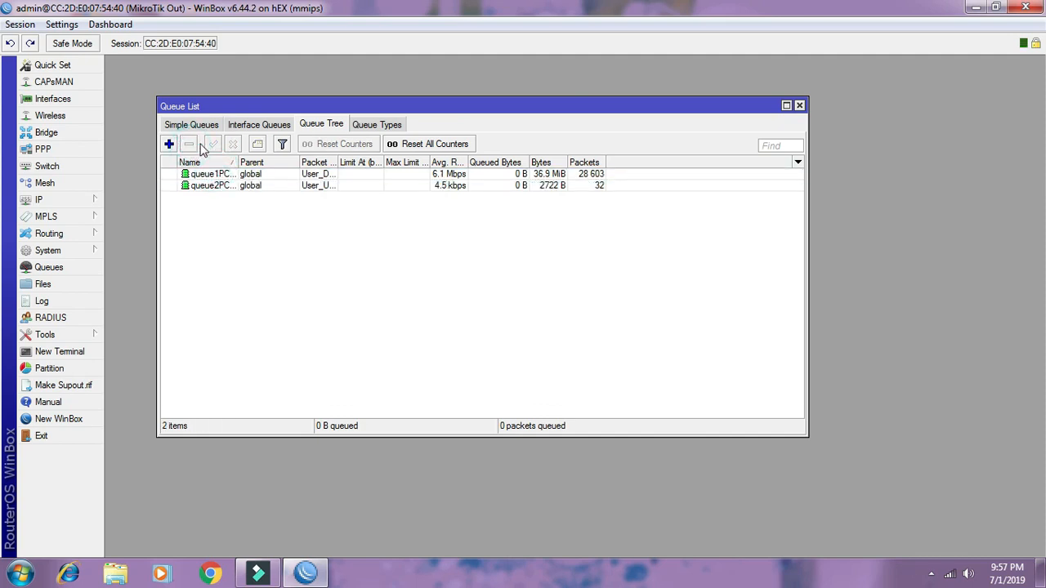
- Widen the Packet Marks column in the queue tree and check the PCQ entries among the queue types
{"action": "left_click_drag", "start_coordinate": [335, 162], "coordinate": [414, 161]}
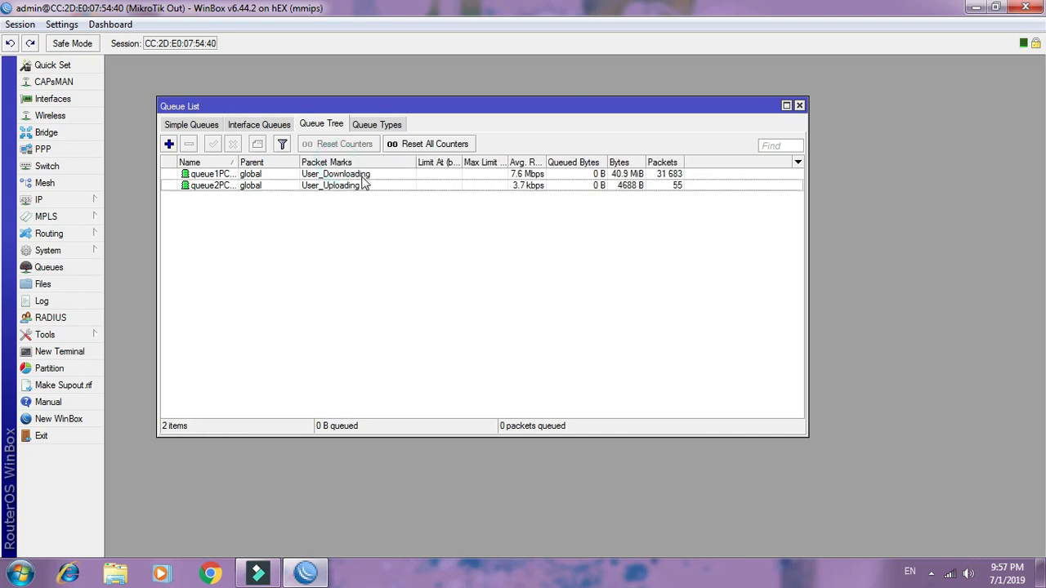
{"action": "left_click", "coordinate": [380, 126]}
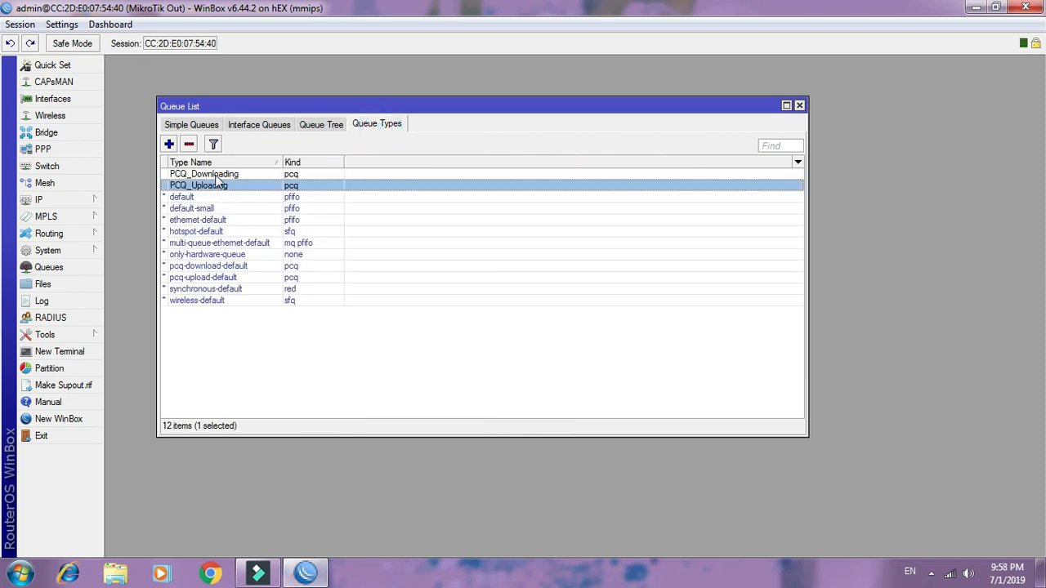
{"action": "left_click", "coordinate": [325, 127]}
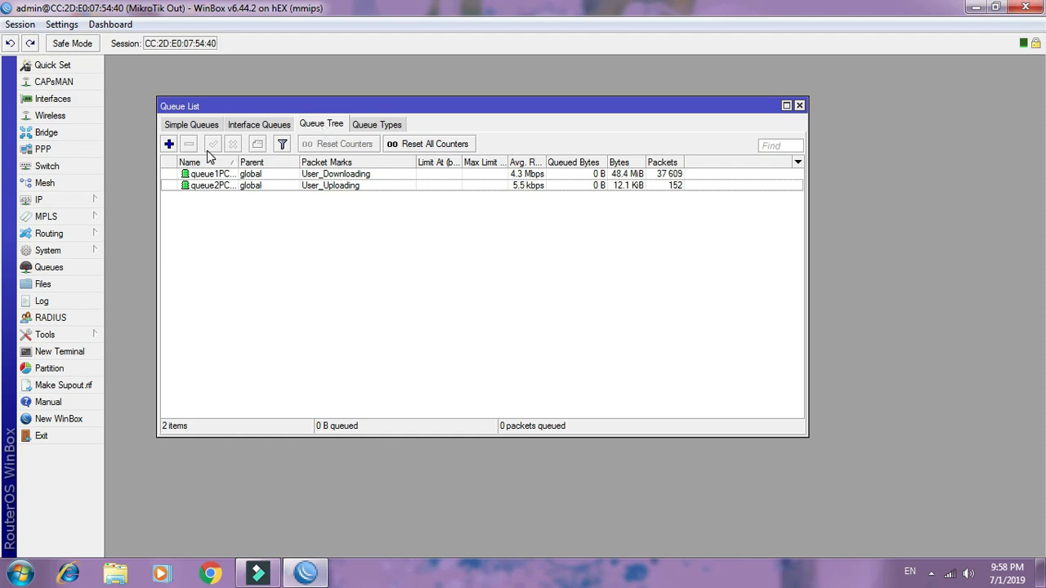
- Review the PPP secrets and profiles, inspecting the default profile's local and remote address settings without changing them
{"action": "left_click", "coordinate": [85, 149]}
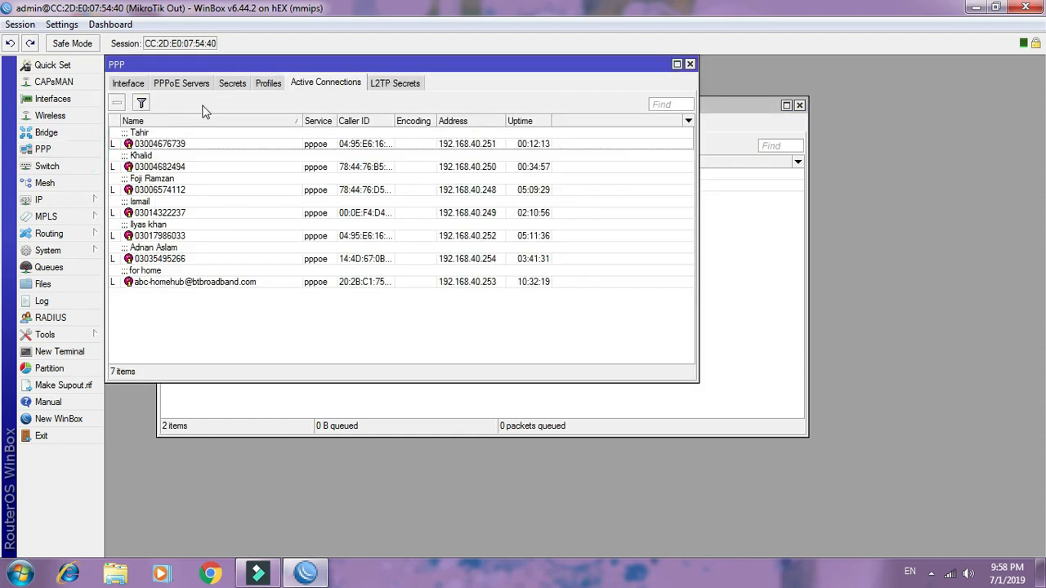
{"action": "left_click", "coordinate": [231, 87]}
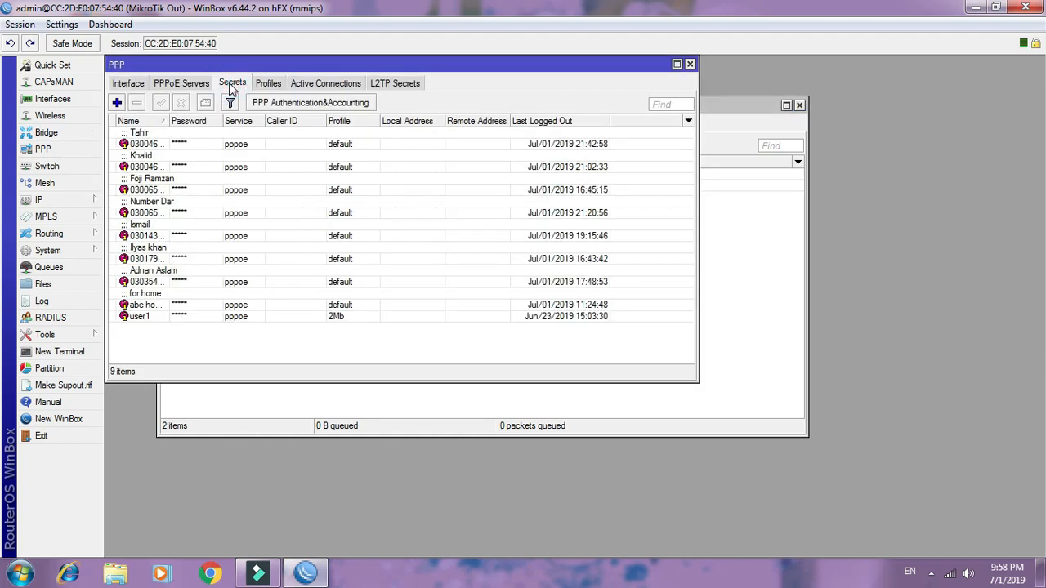
{"action": "left_click", "coordinate": [270, 85]}
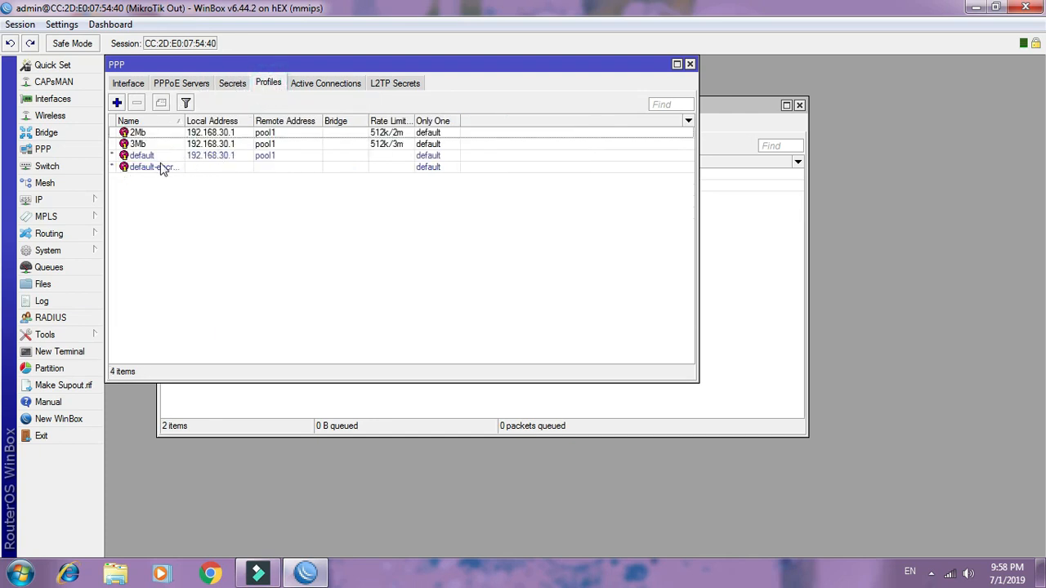
{"action": "left_click", "coordinate": [216, 156]}
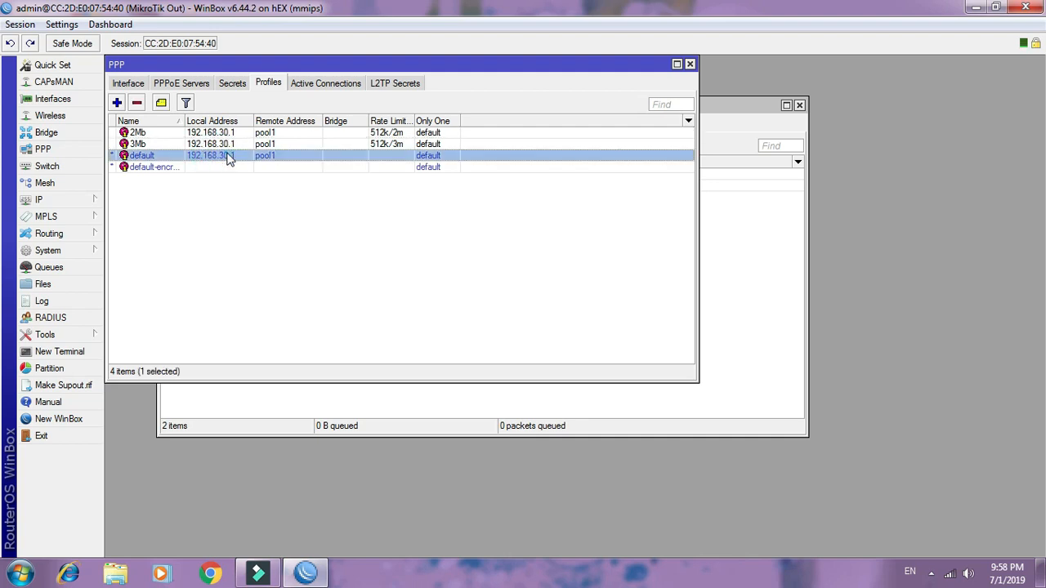
{"action": "double_click", "coordinate": [227, 156]}
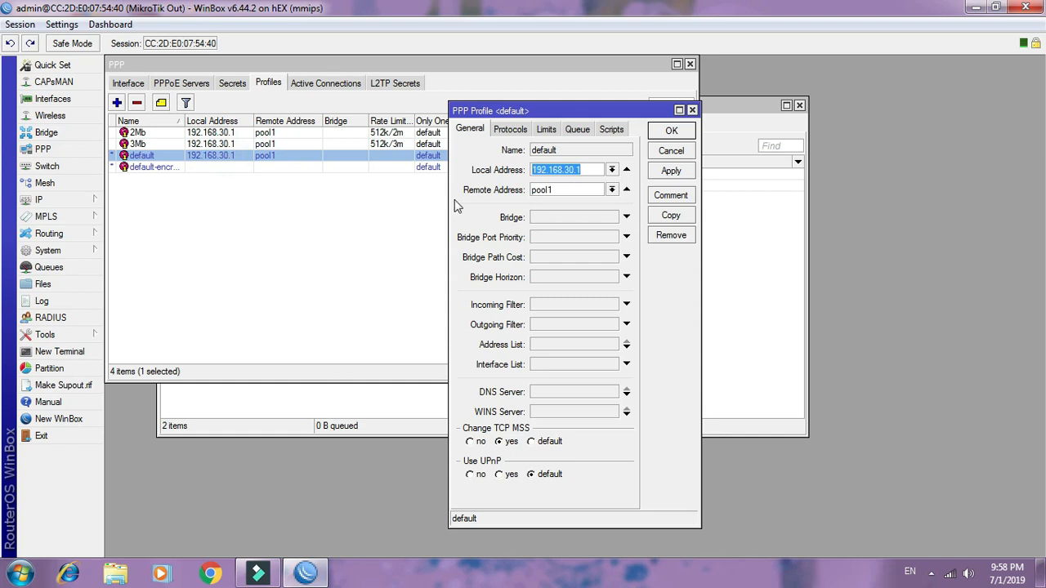
{"action": "left_click_drag", "start_coordinate": [449, 210], "coordinate": [362, 211]}
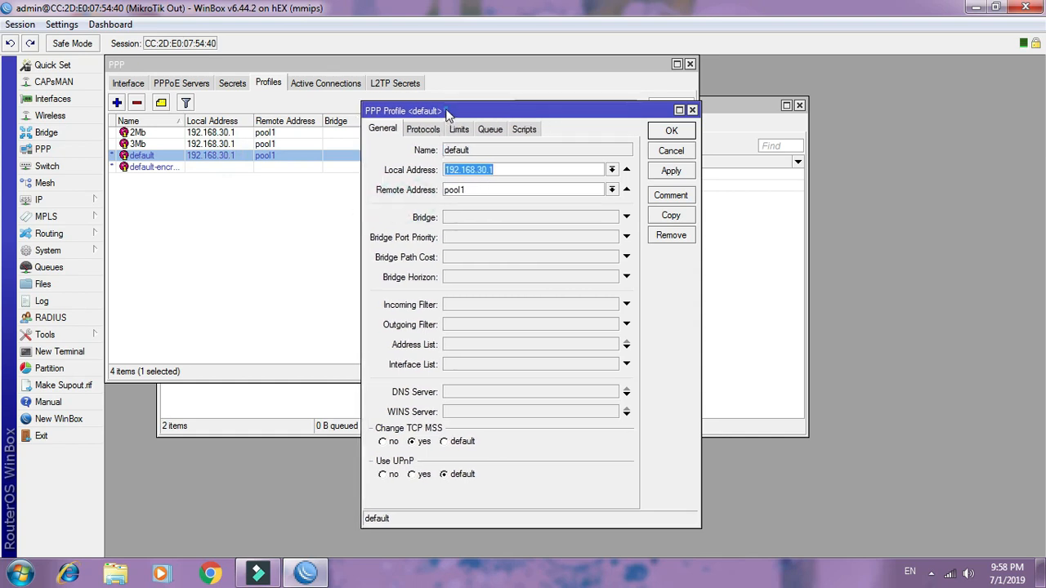
{"action": "left_click_drag", "start_coordinate": [446, 112], "coordinate": [498, 135]}
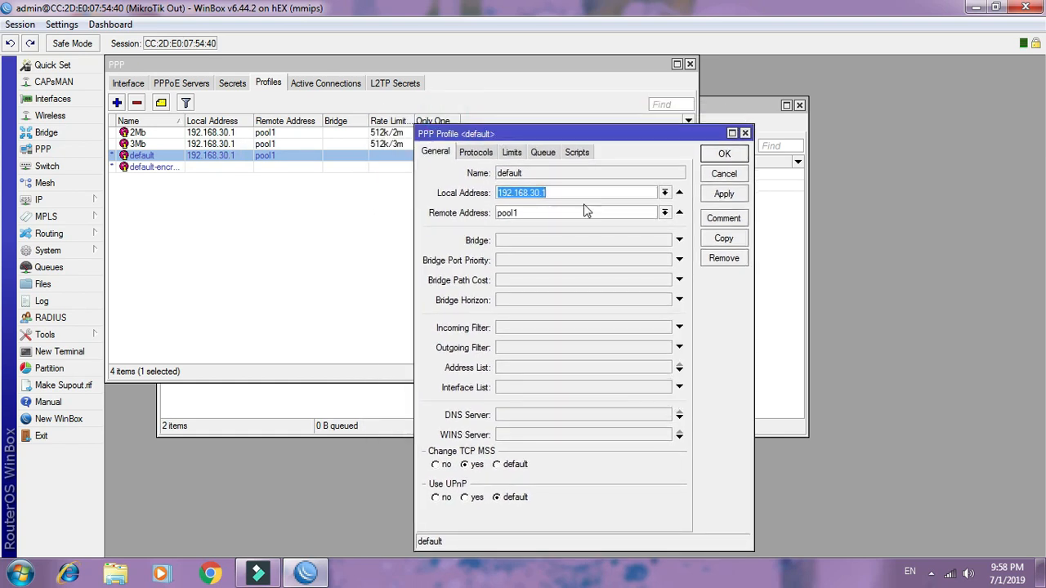
{"action": "left_click", "coordinate": [713, 175]}
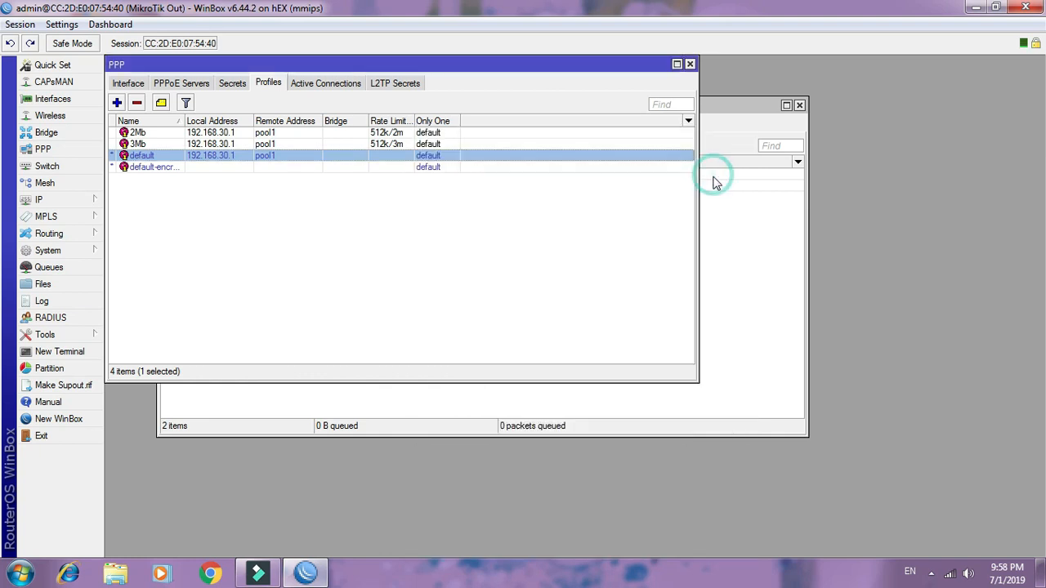
- Widen the PPP window, set the profile of the PPP secret user1 to default, and save it
{"action": "left_click", "coordinate": [233, 85]}
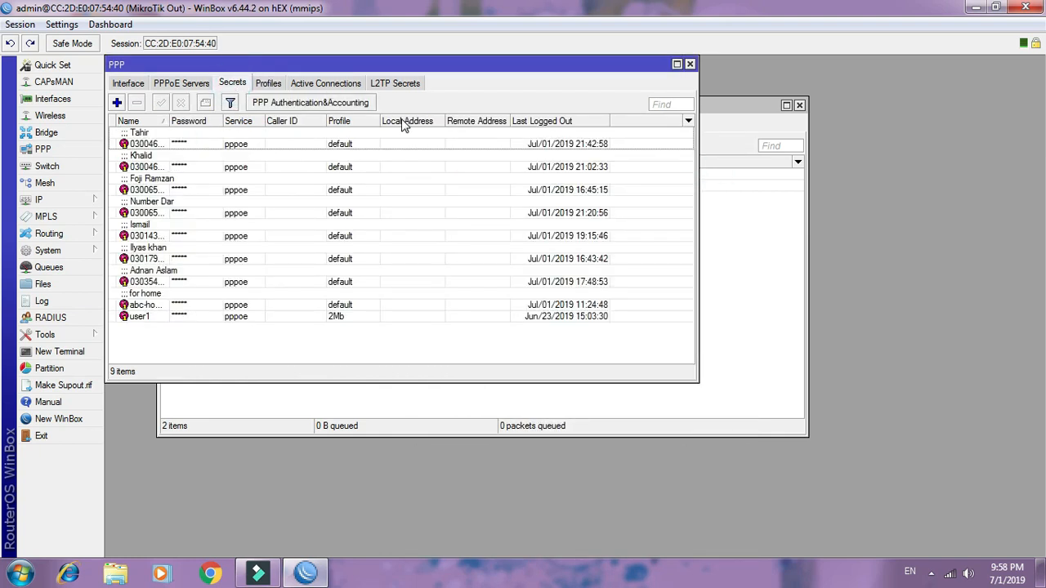
{"action": "left_click_drag", "start_coordinate": [697, 156], "coordinate": [912, 142]}
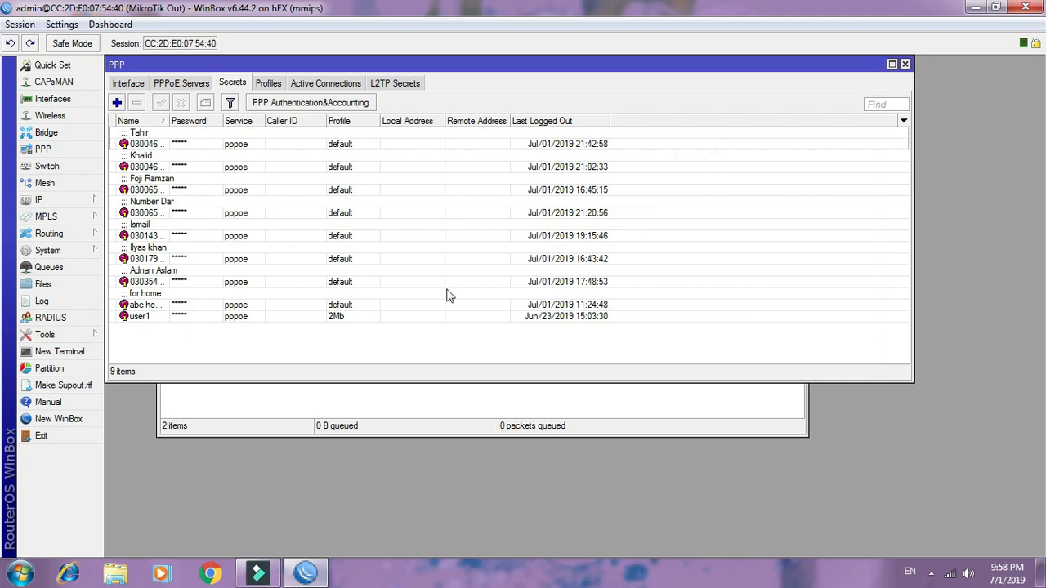
{"action": "left_click", "coordinate": [218, 318]}
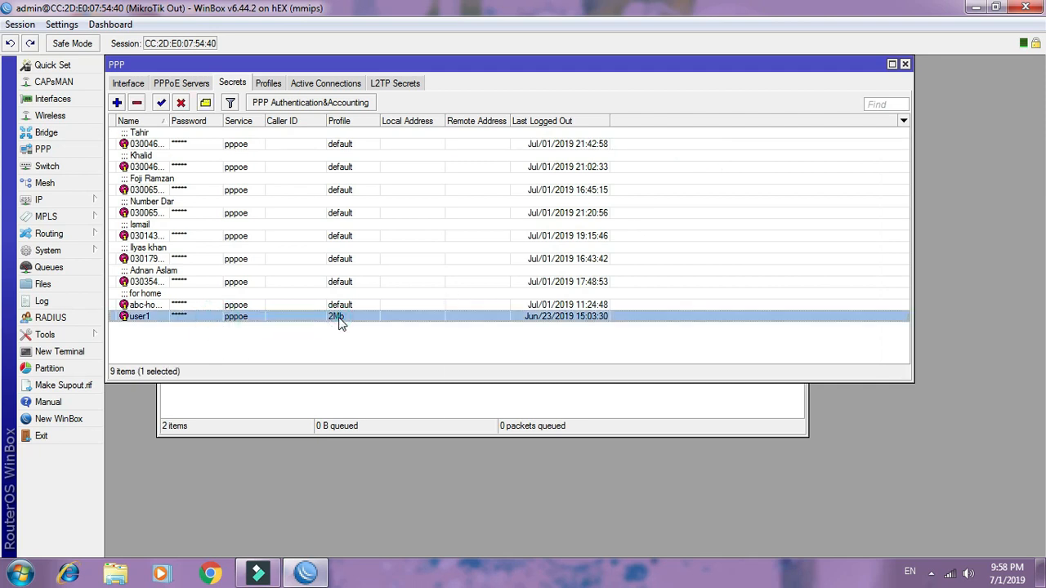
{"action": "double_click", "coordinate": [332, 320]}
{"action": "left_click", "coordinate": [622, 270]}
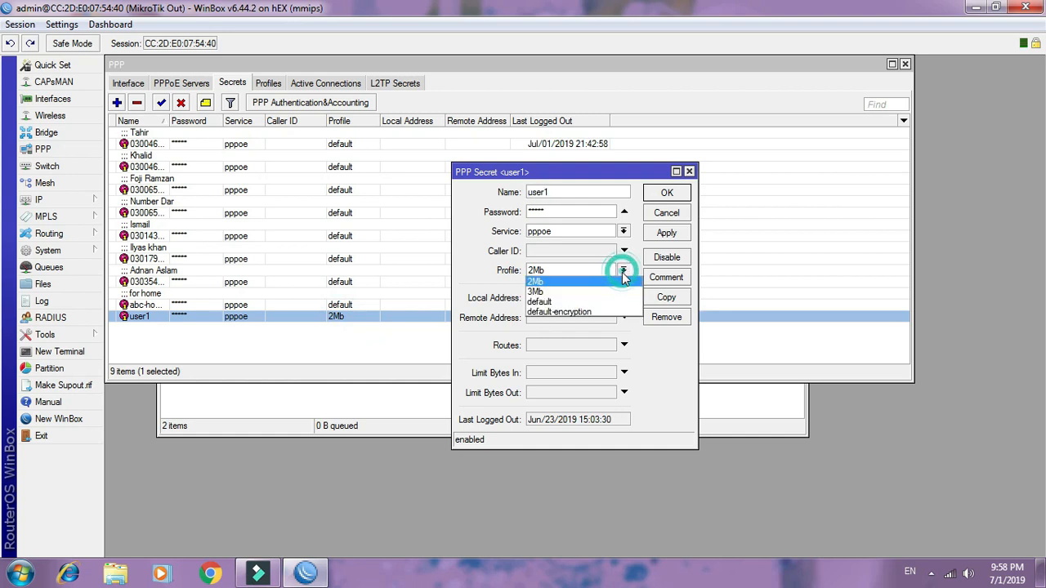
{"action": "left_click", "coordinate": [569, 301]}
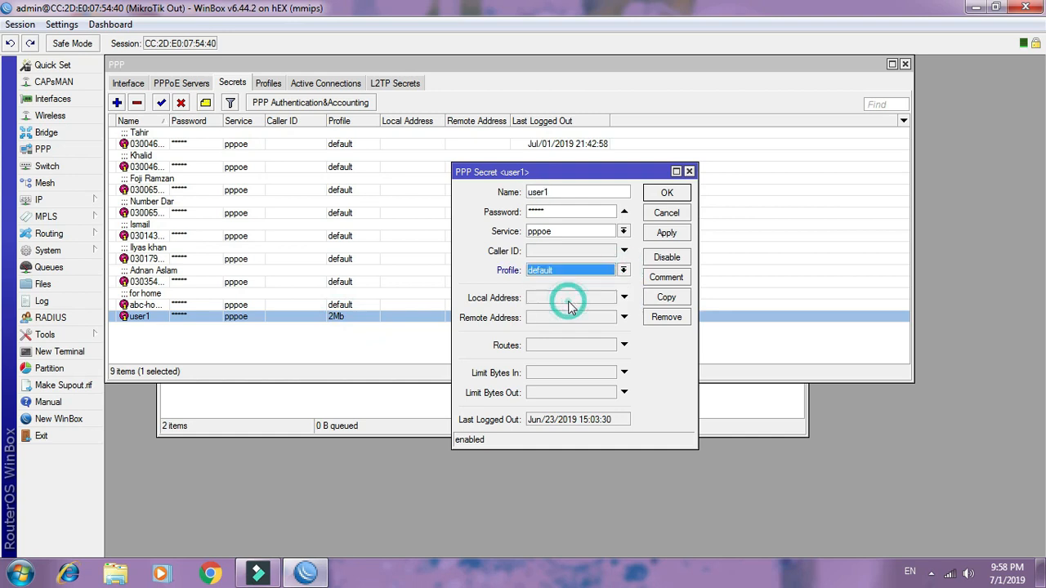
{"action": "left_click", "coordinate": [666, 233]}
{"action": "left_click", "coordinate": [666, 194]}
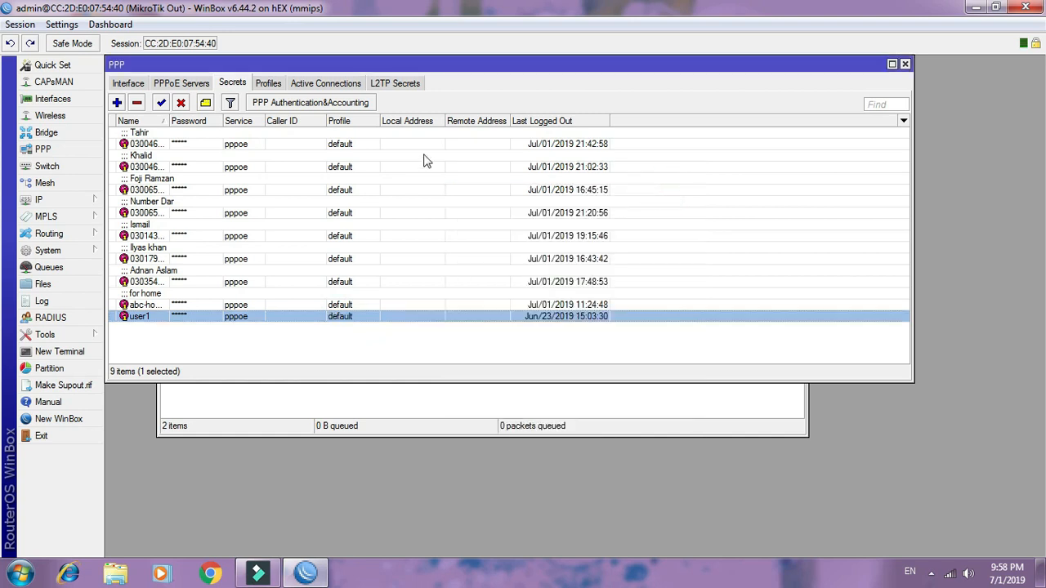
- Examine the active PPPoE connections and select the first one in the list
{"action": "left_click", "coordinate": [332, 85]}
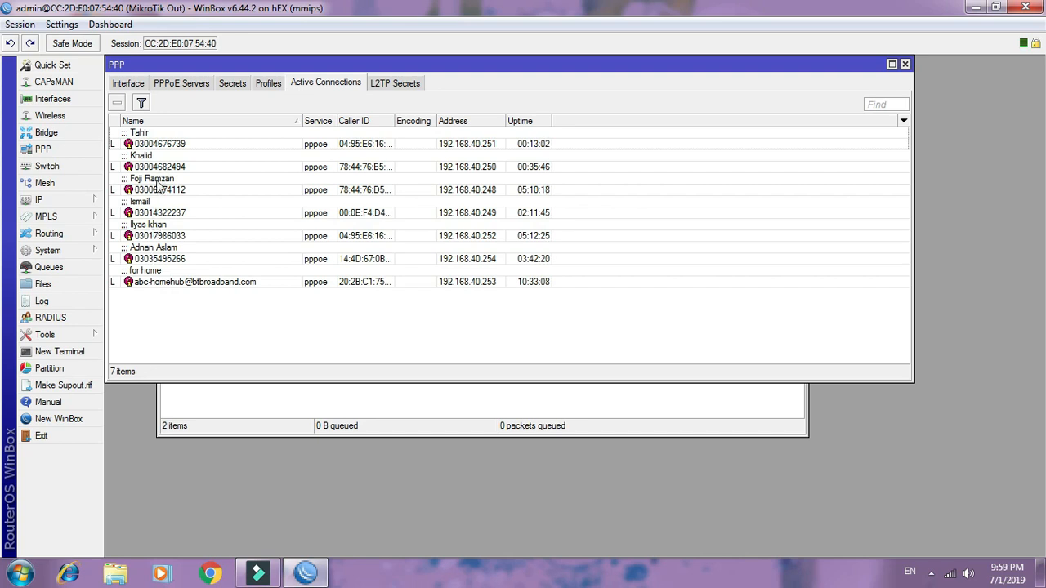
{"action": "left_click", "coordinate": [152, 140]}
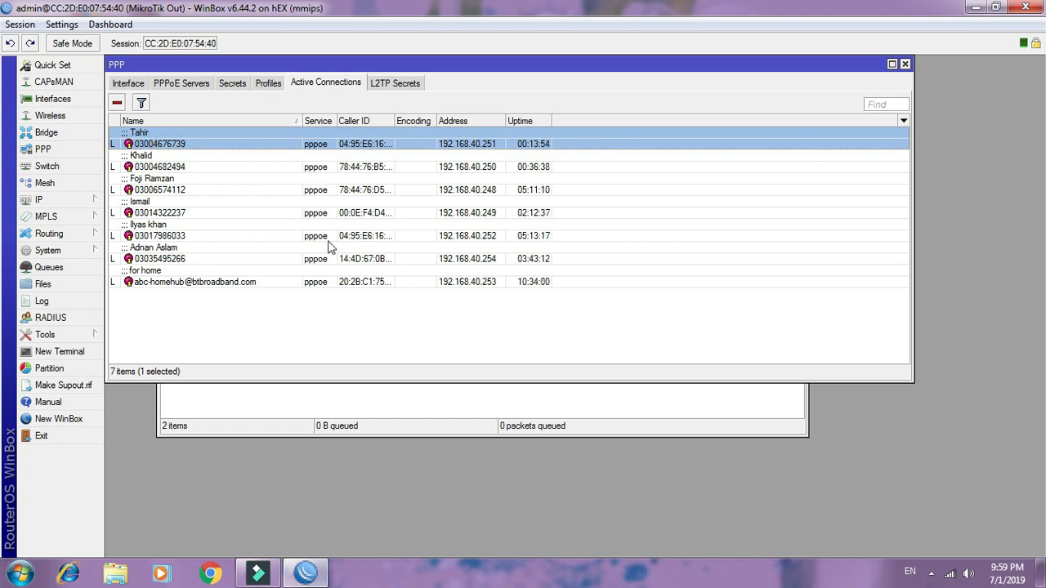
- Set the profile of the PPP secret user1 to 2Mb and save it
{"action": "left_click", "coordinate": [236, 83]}
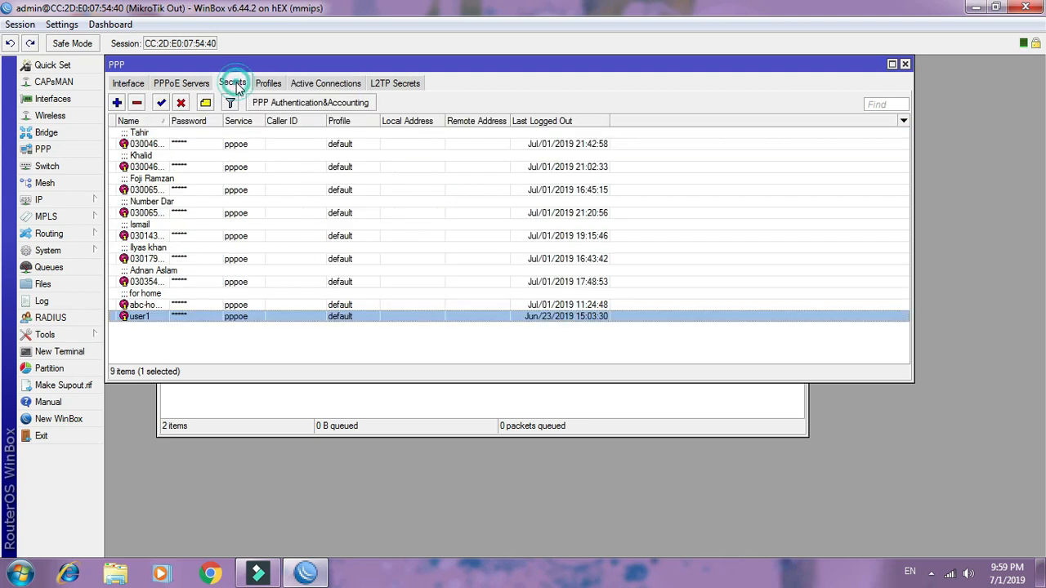
{"action": "double_click", "coordinate": [344, 319]}
{"action": "left_click", "coordinate": [623, 271]}
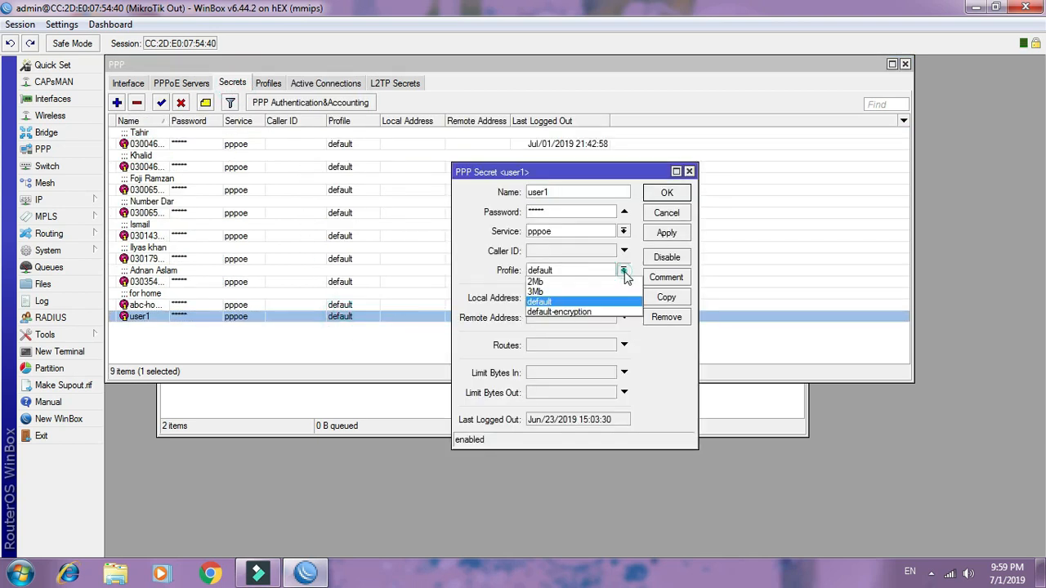
{"action": "left_click", "coordinate": [608, 288]}
{"action": "left_click", "coordinate": [666, 235]}
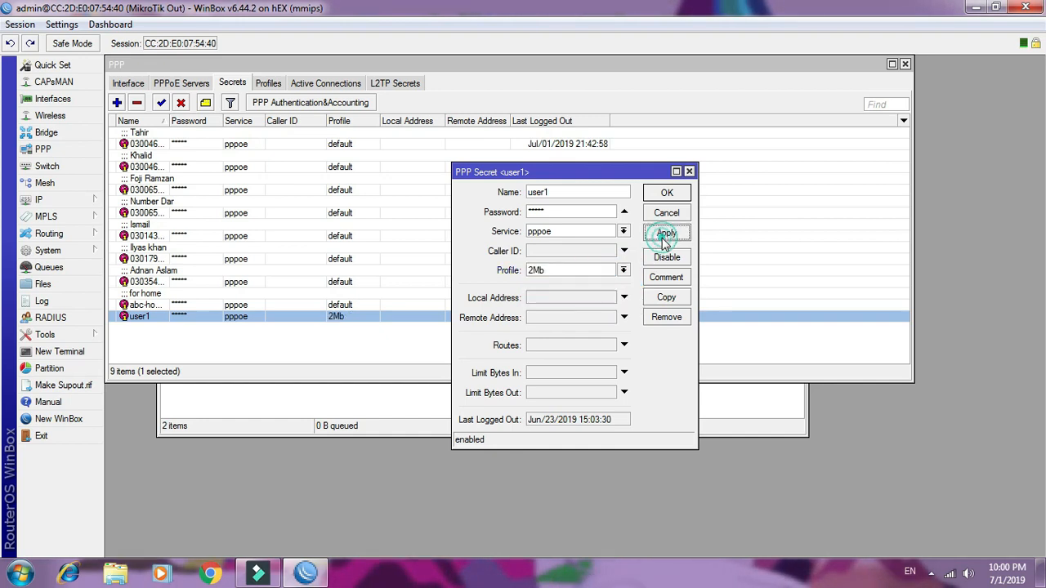
{"action": "left_click", "coordinate": [666, 196]}
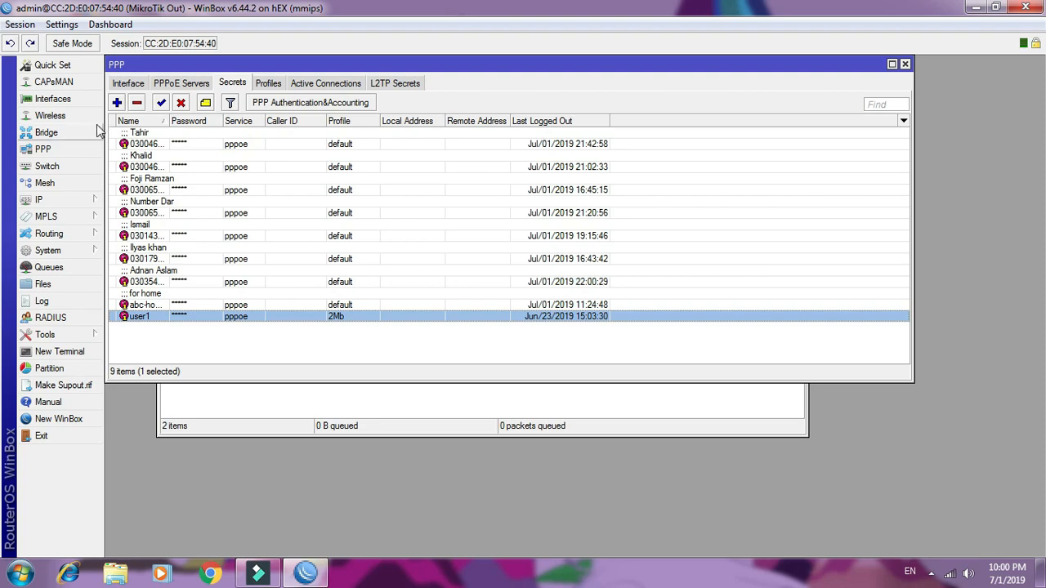
- Open the router's interface list to examine traffic on the PPPoE bindings and Ethernet ports
{"action": "left_click", "coordinate": [83, 104]}
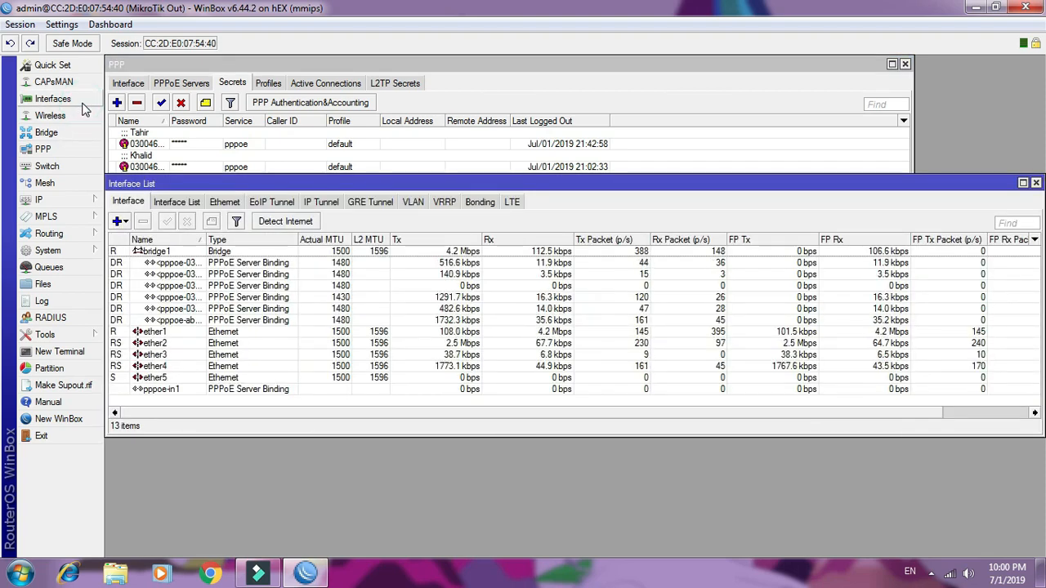